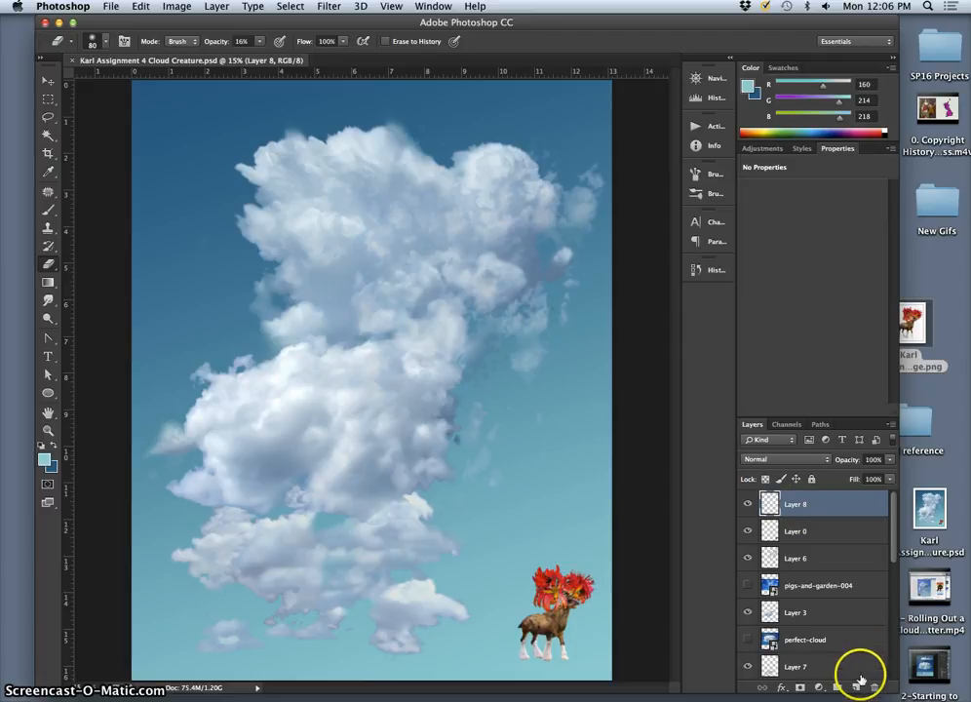
Add a new layer named CLONE STAMP above Layer 8 and give it a red label.
{"action": "left_click", "coordinate": [855, 688]}
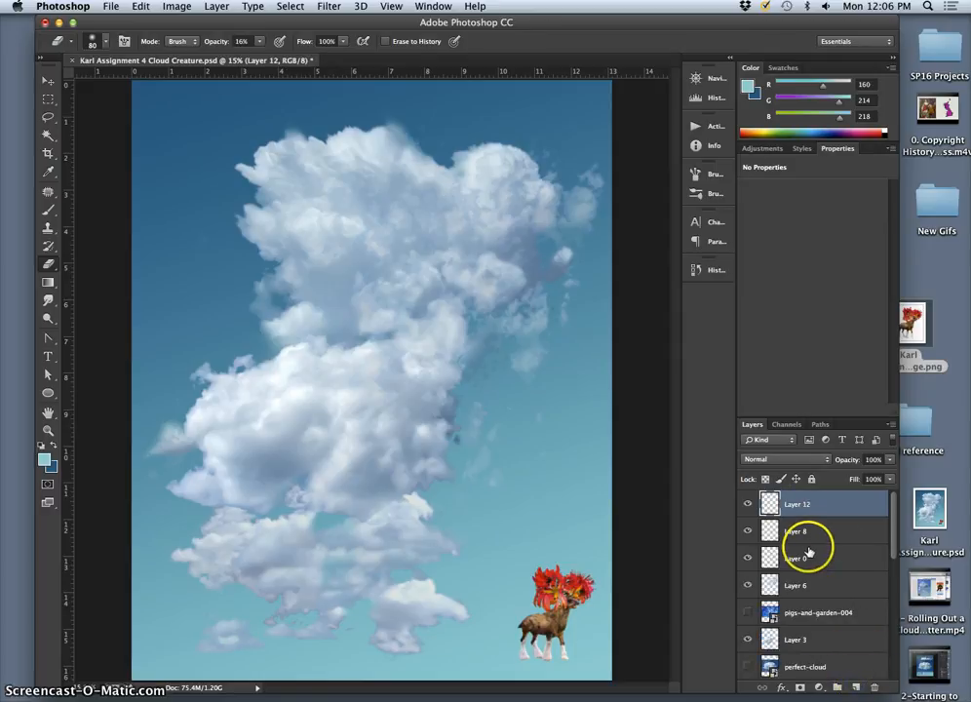
{"action": "right_click", "coordinate": [752, 512]}
{"action": "left_click", "coordinate": [817, 560]}
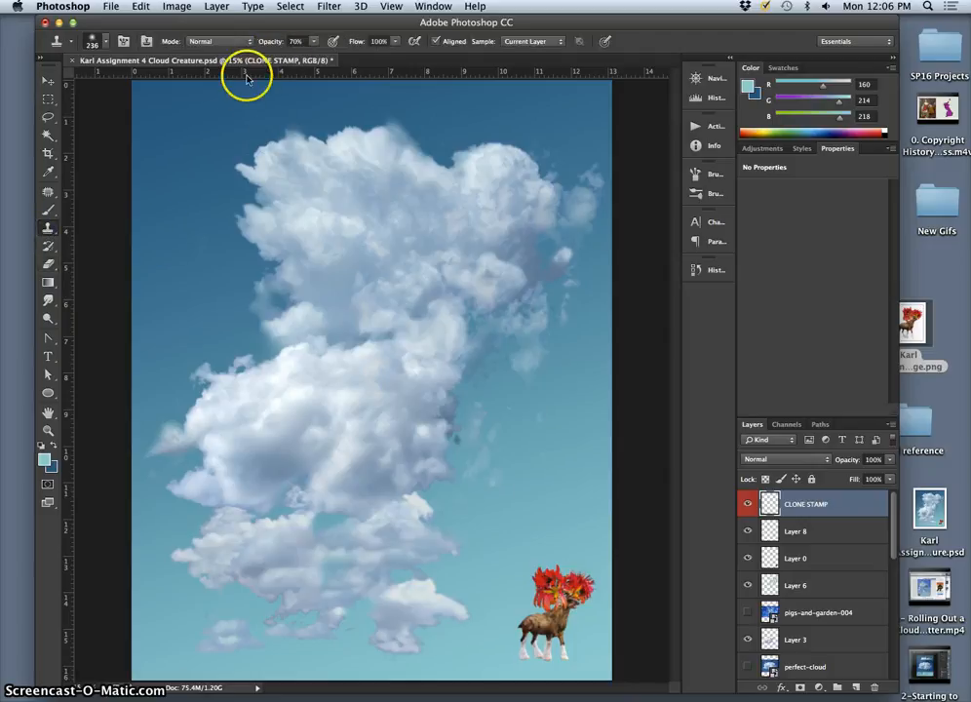
Configure the Clone Stamp with 8% brush hardness and 60% opacity, sampling All Layers.
{"action": "left_click", "coordinate": [97, 42]}
{"action": "left_click", "coordinate": [118, 117]}
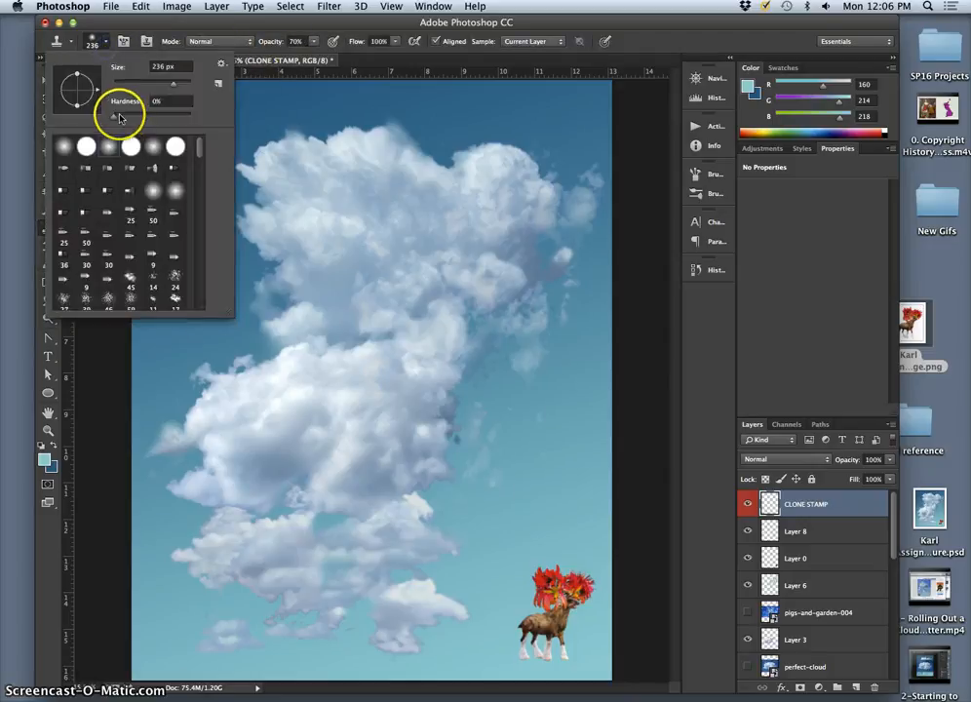
{"action": "left_click", "coordinate": [314, 43]}
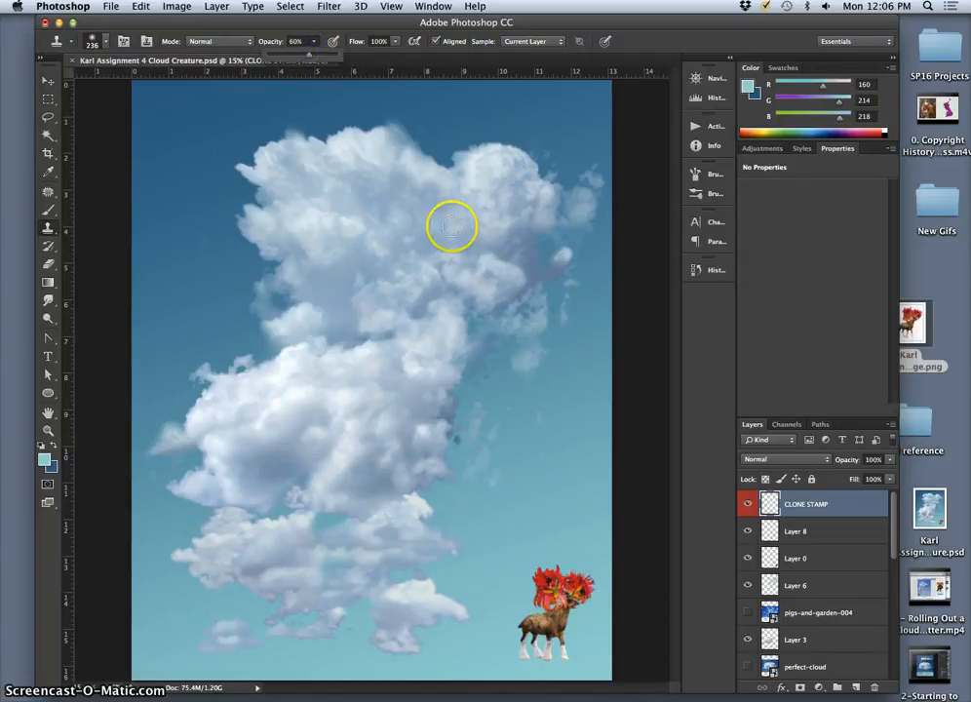
{"action": "left_click", "coordinate": [526, 41]}
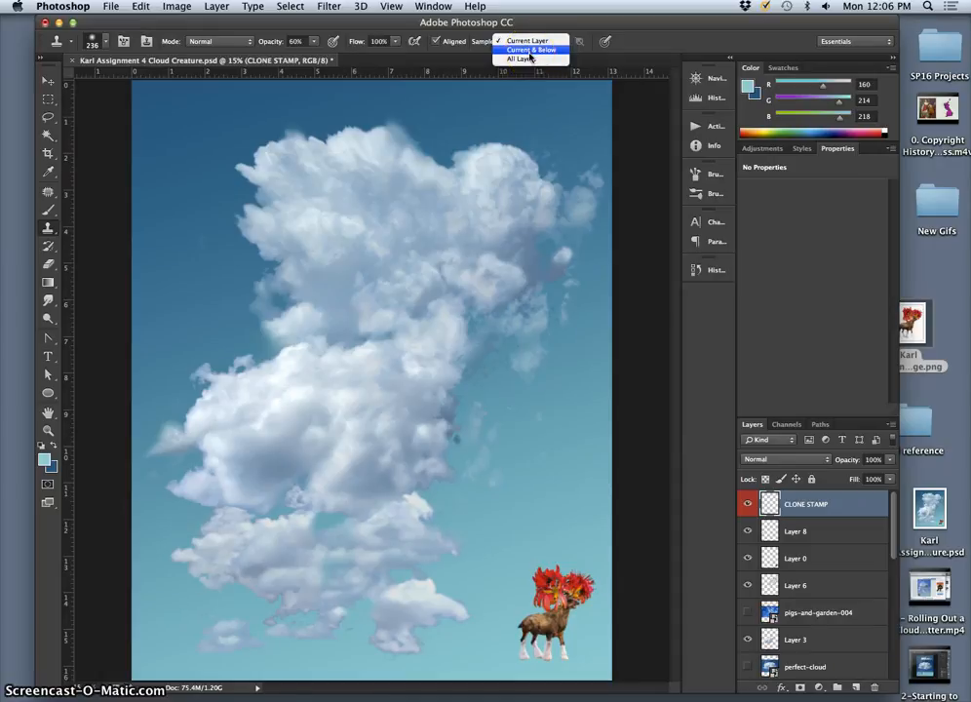
{"action": "left_click", "coordinate": [520, 59]}
Enlarge the Clone Stamp brush to 504 px and clone body cloud texture over the gap above the creature's right-hand leg.
{"action": "left_click", "coordinate": [485, 192], "text": "alt"}
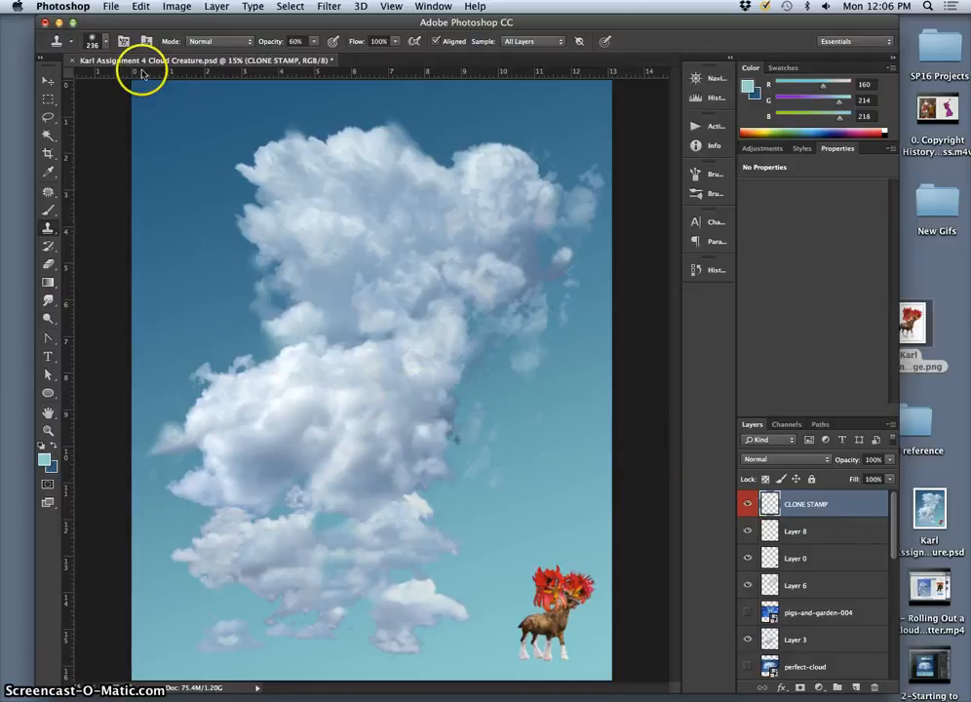
{"action": "left_click", "coordinate": [102, 42]}
{"action": "left_click", "coordinate": [104, 43]}
{"action": "left_click", "coordinate": [105, 43]}
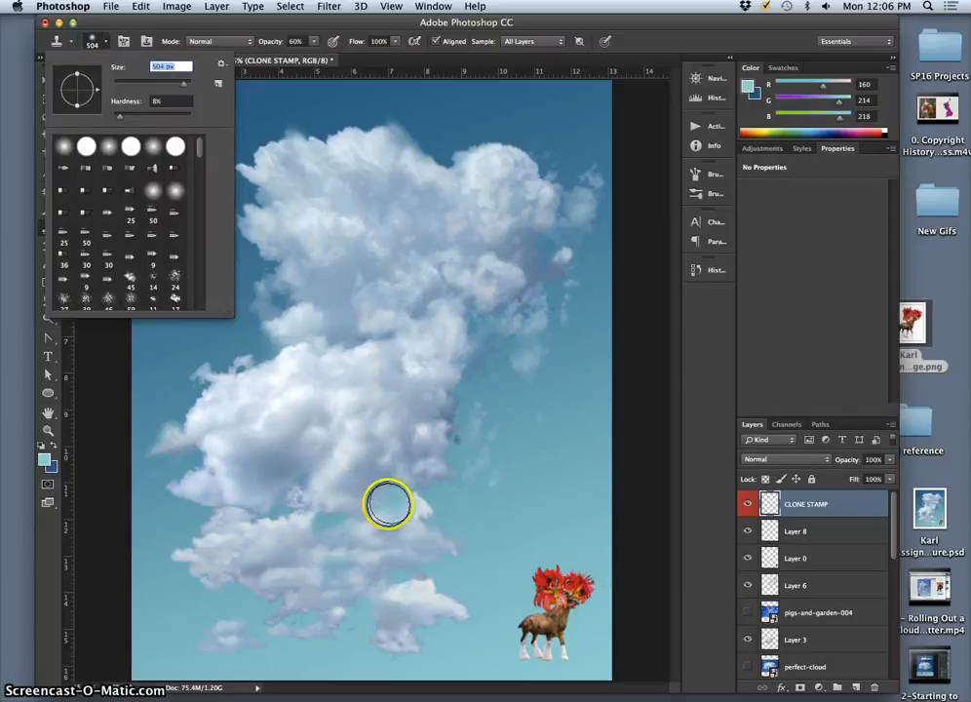
{"action": "left_click", "coordinate": [367, 396], "text": "alt"}
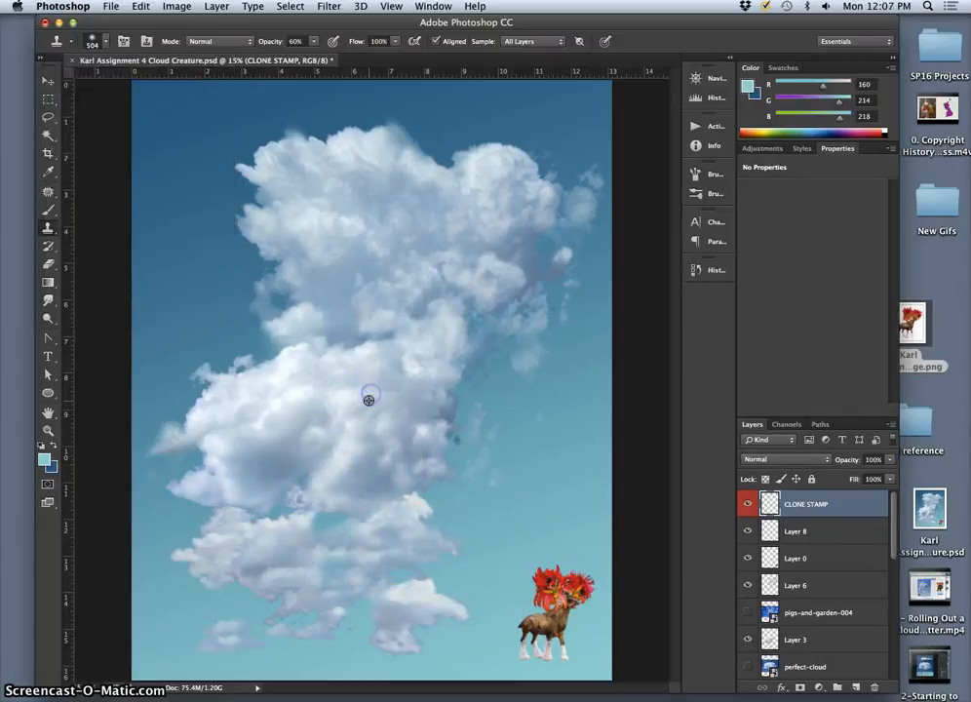
{"action": "mouse_move", "coordinate": [392, 505]}
{"action": "left_mouse_down"}
{"action": "mouse_move", "coordinate": [363, 514]}
{"action": "mouse_move", "coordinate": [394, 505]}
{"action": "mouse_move", "coordinate": [412, 418]}
{"action": "mouse_move", "coordinate": [390, 509]}
{"action": "left_mouse_up"}
Clone cloud texture from the body and head into the middle of the body and above the left-hand leg.
{"action": "left_click", "coordinate": [415, 426], "text": "alt"}
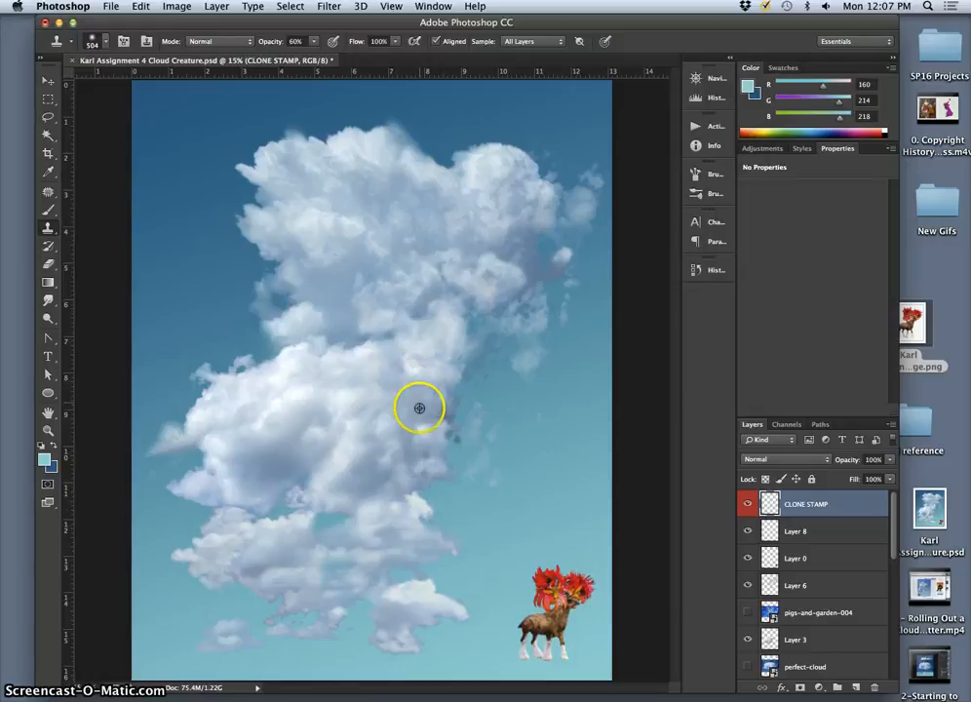
{"action": "left_click", "coordinate": [419, 408], "text": "alt"}
{"action": "left_click_drag", "start_coordinate": [342, 463], "coordinate": [362, 425]}
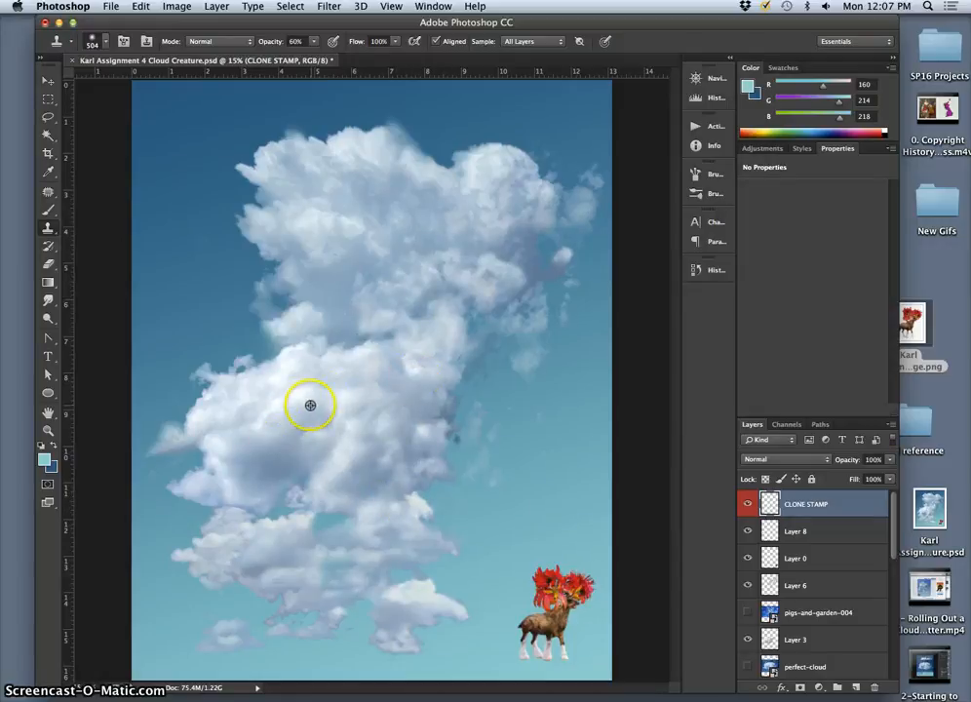
{"action": "left_click", "coordinate": [465, 201], "text": "alt"}
{"action": "left_click", "coordinate": [235, 505]}
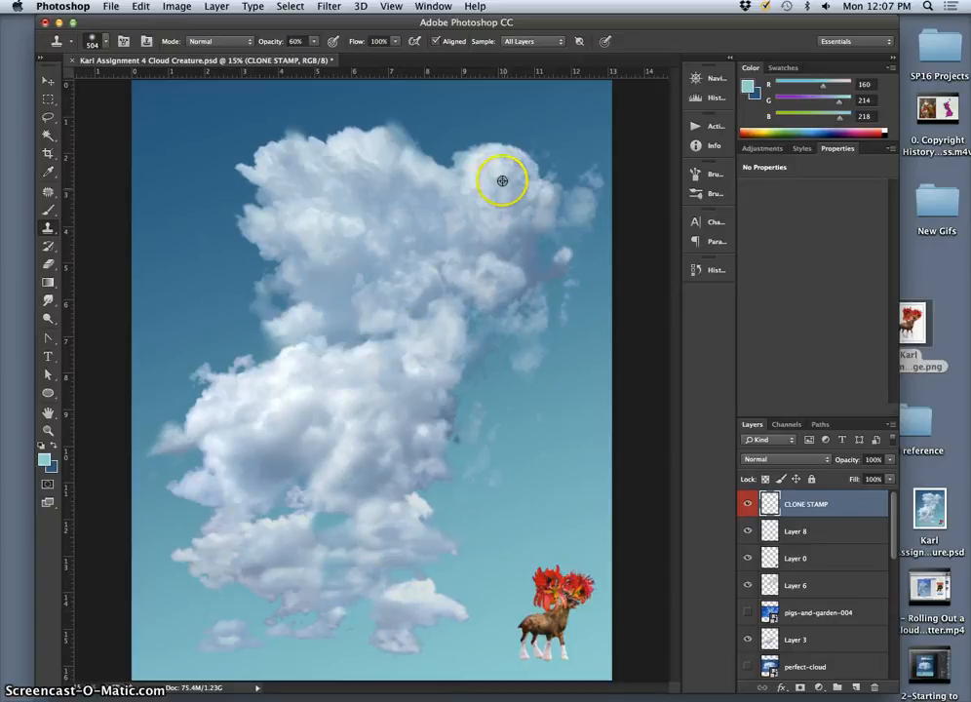
Lower the Clone Stamp opacity to 33% and clone over the small lower-left cloud and the left-hand leg, undoing the stray dark blue stamp.
{"action": "left_click", "coordinate": [312, 41]}
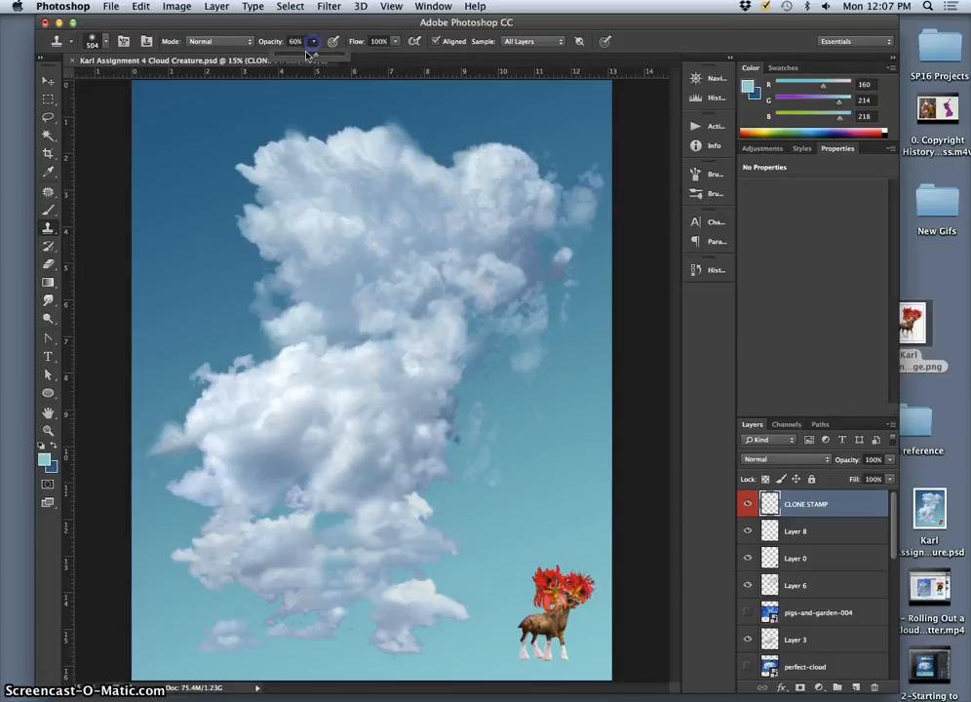
{"action": "left_click", "coordinate": [234, 636]}
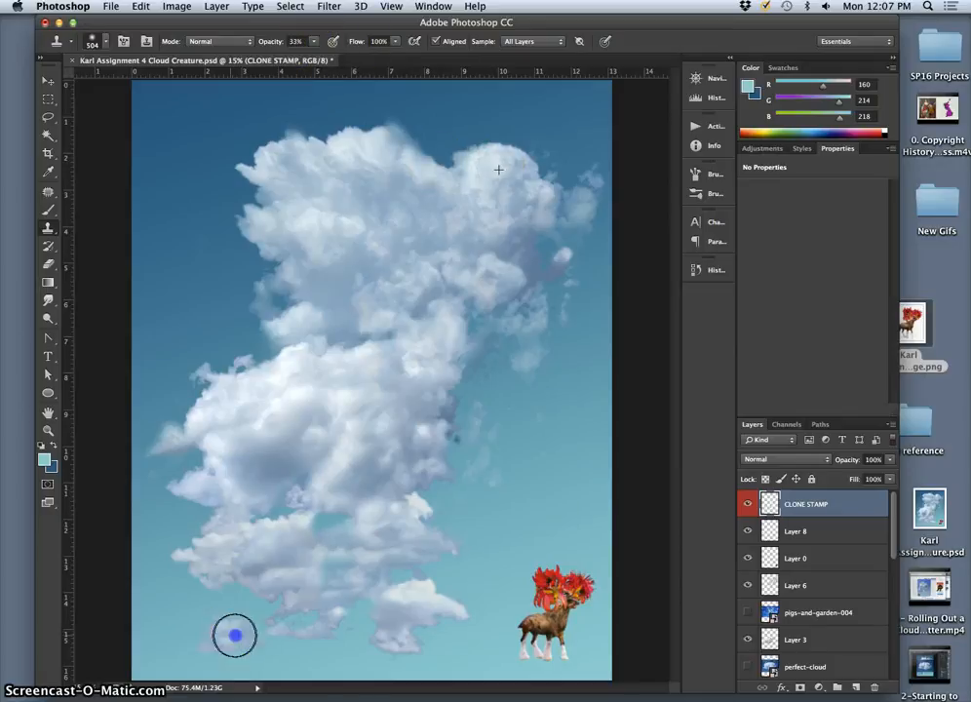
{"action": "left_click", "coordinate": [291, 555]}
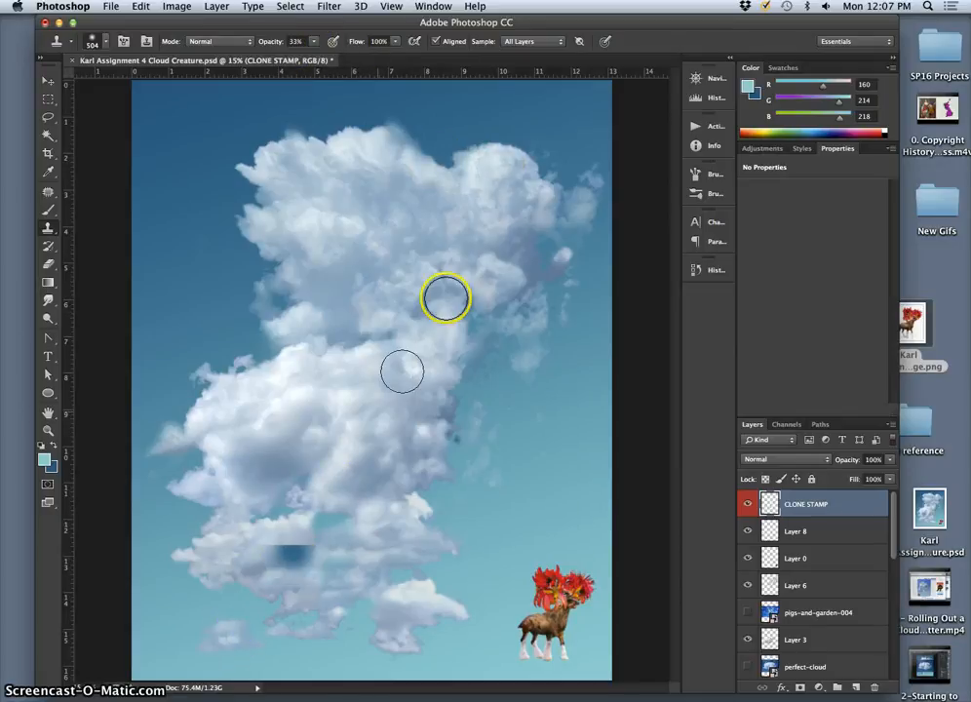
{"action": "key", "text": "super+z"}
{"action": "mouse_move", "coordinate": [263, 553]}
{"action": "left_mouse_down"}
{"action": "mouse_move", "coordinate": [239, 562]}
{"action": "mouse_move", "coordinate": [255, 568]}
{"action": "left_mouse_up"}
{"action": "left_click", "coordinate": [310, 194], "text": "alt"}
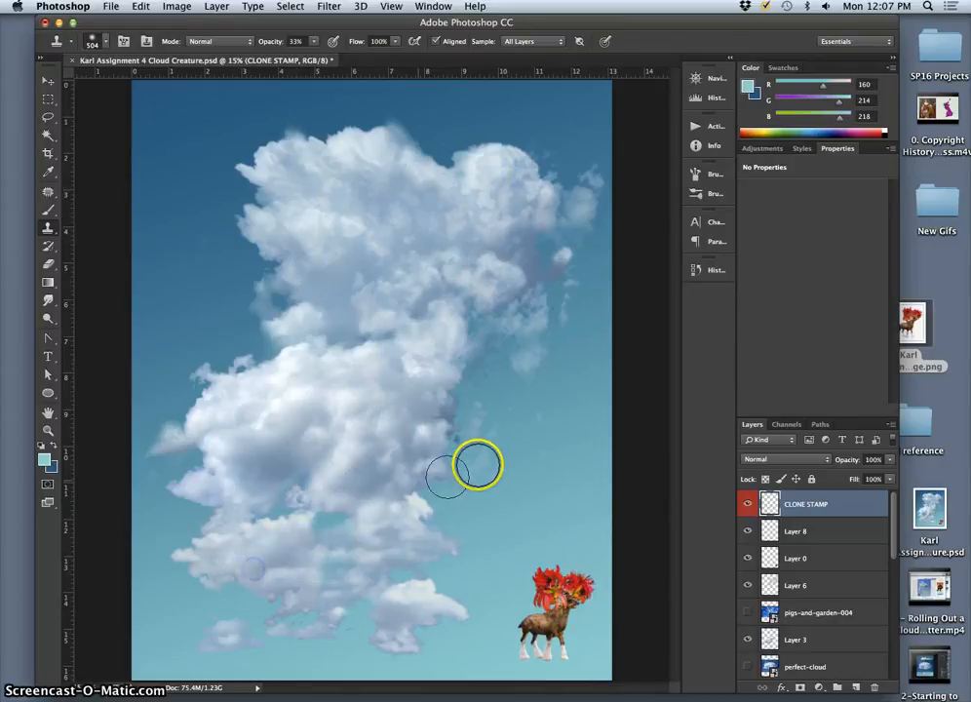
Toggle the CLONE STAMP layer's visibility to compare the clouds with and without the cloning.
{"action": "left_click", "coordinate": [747, 504]}
{"action": "left_click", "coordinate": [748, 505]}
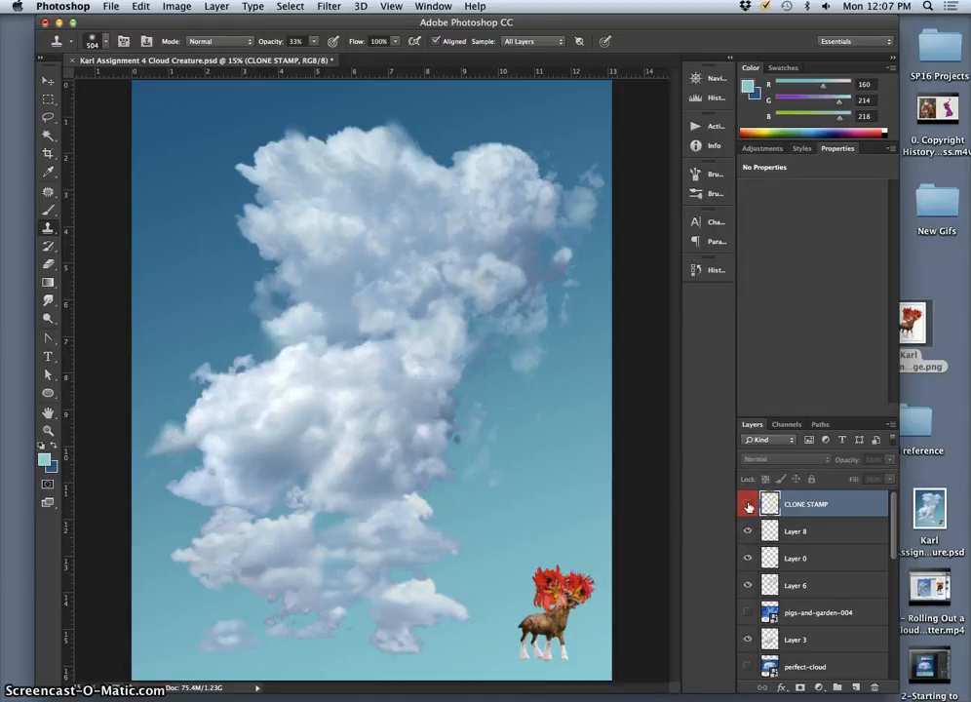
{"action": "left_click", "coordinate": [748, 504]}
{"action": "left_click", "coordinate": [748, 504]}
{"action": "left_click", "coordinate": [748, 505]}
{"action": "left_click", "coordinate": [748, 504]}
{"action": "left_click", "coordinate": [748, 504]}
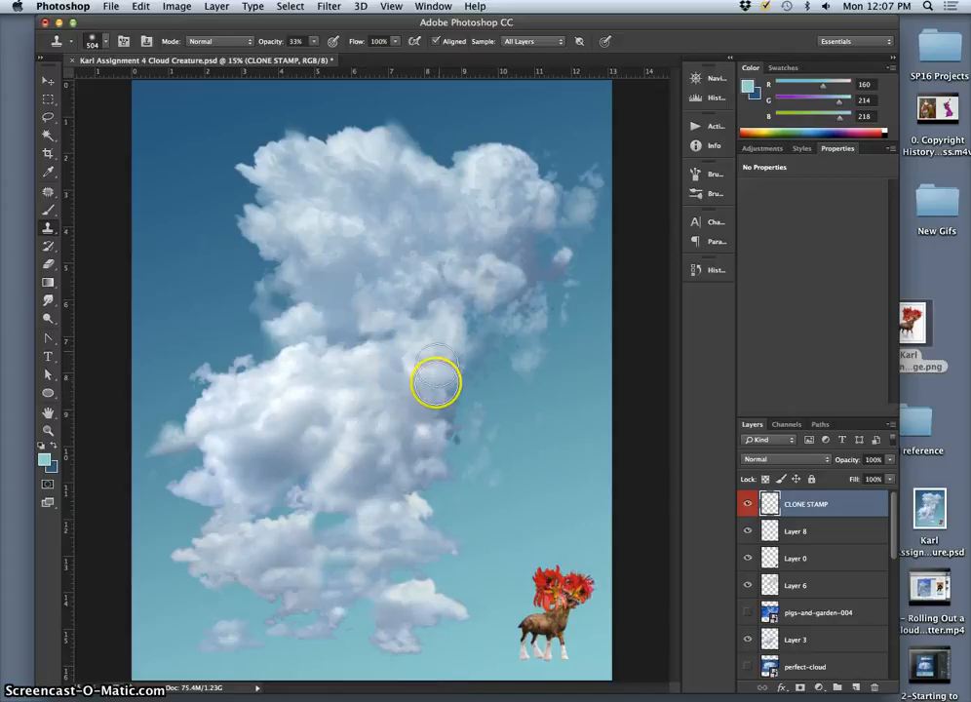
Clone cloud texture over the lower-right foot and the head's right side, undoing the last stroke.
{"action": "mouse_move", "coordinate": [419, 594]}
{"action": "left_mouse_down"}
{"action": "mouse_move", "coordinate": [390, 598]}
{"action": "mouse_move", "coordinate": [400, 585]}
{"action": "left_mouse_up"}
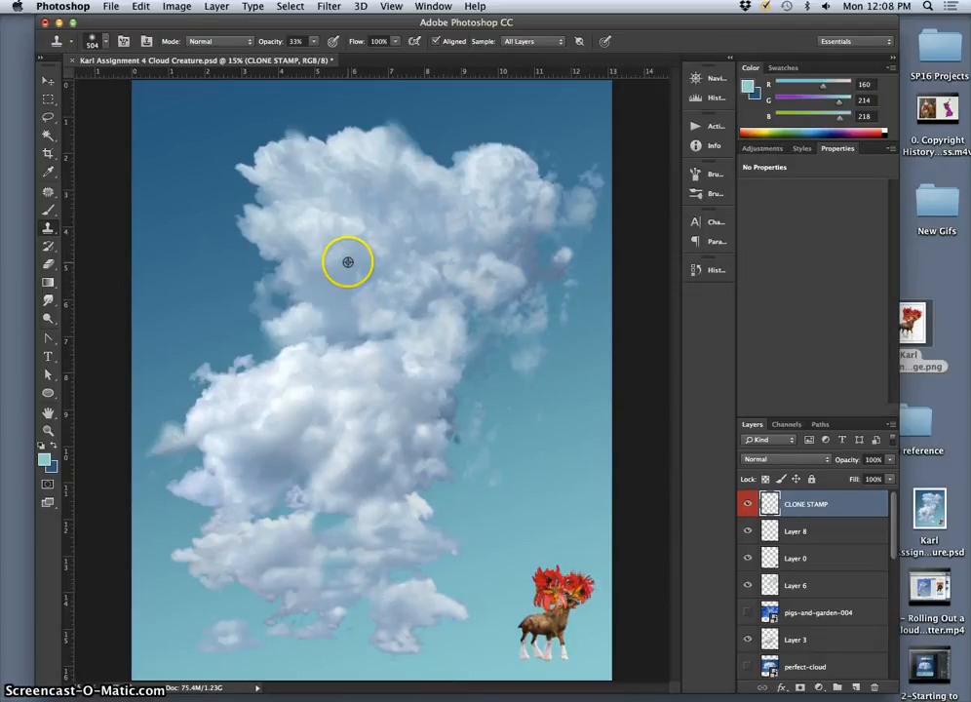
{"action": "left_click", "coordinate": [362, 203], "text": "alt"}
{"action": "mouse_move", "coordinate": [524, 251]}
{"action": "left_mouse_down"}
{"action": "mouse_move", "coordinate": [535, 274]}
{"action": "mouse_move", "coordinate": [518, 236]}
{"action": "left_mouse_up"}
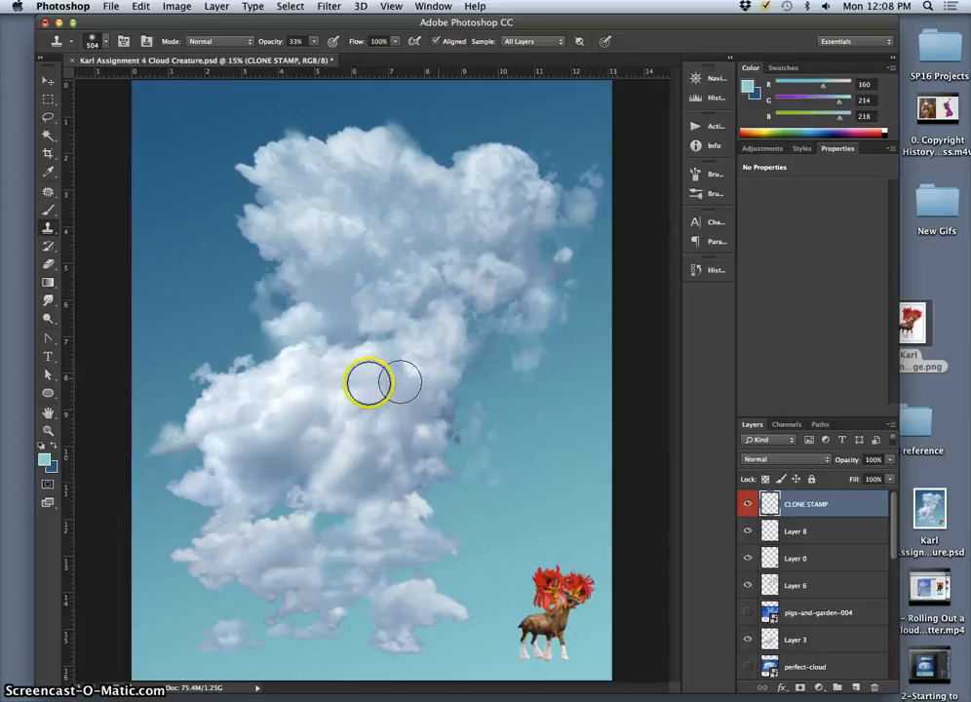
{"action": "key", "text": "super+z"}
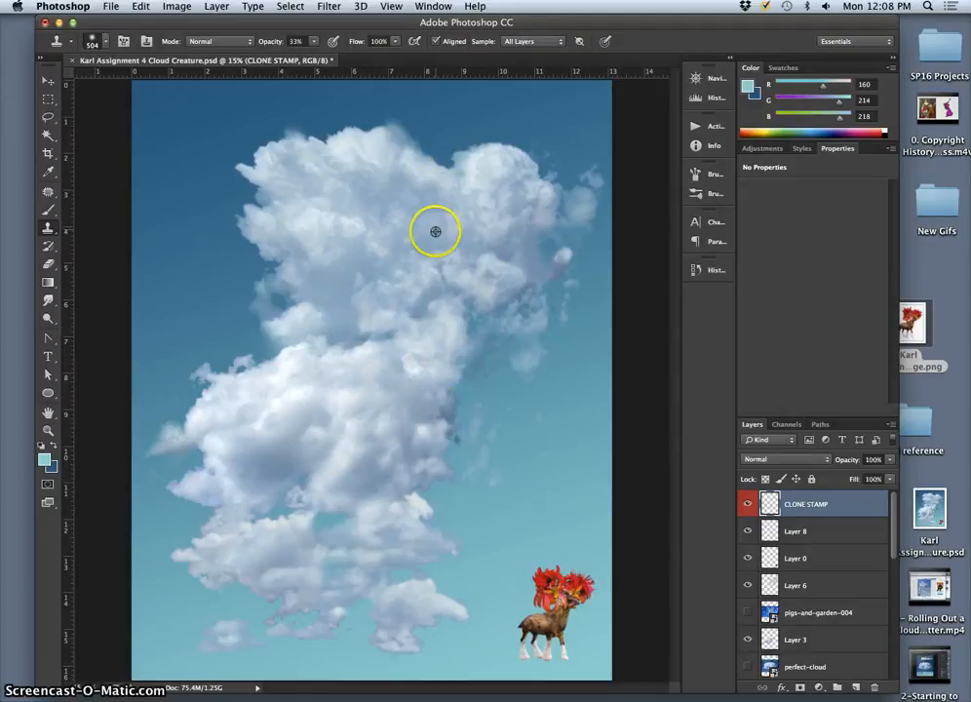
Sample the head's upper-right puff, then clone cloud texture over the head's shaded middle and the body's lower-left edge.
{"action": "left_click", "coordinate": [475, 188], "text": "alt"}
{"action": "left_click_drag", "start_coordinate": [350, 263], "coordinate": [335, 268]}
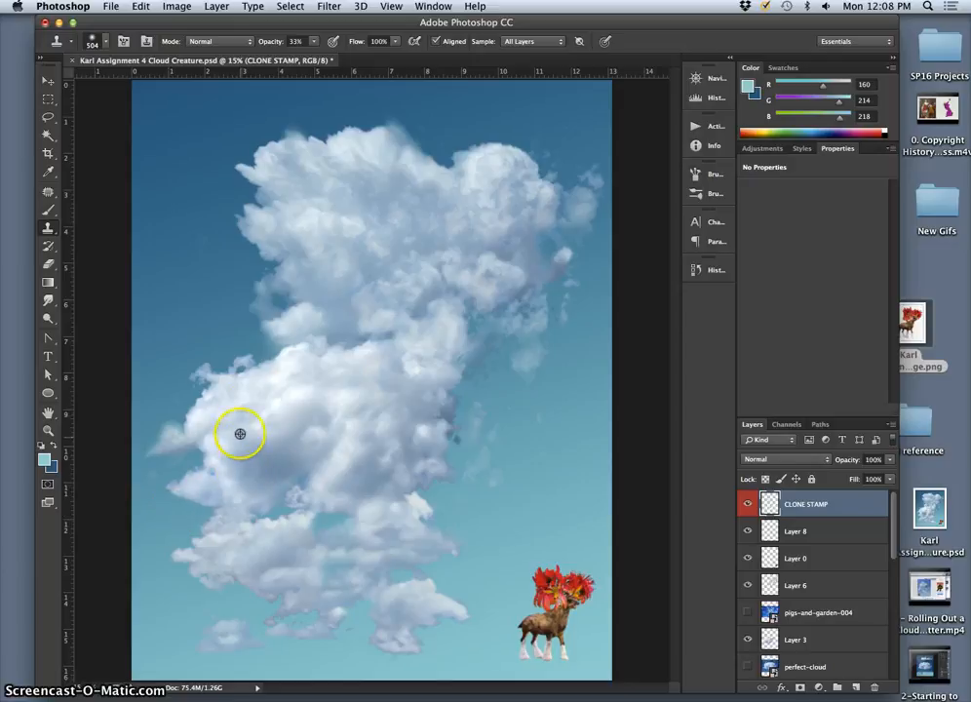
{"action": "left_click", "coordinate": [209, 489]}
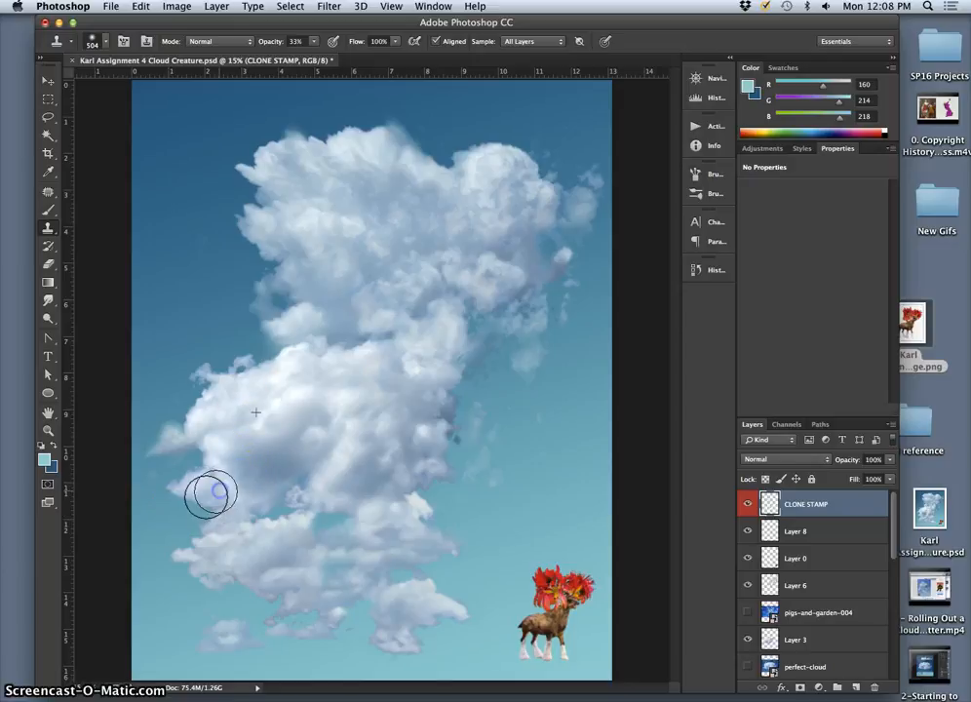
Select Layer 3 and soften the pointed wisp at the body's lower-left edge using the Eraser with a 504 px brush.
{"action": "left_click", "coordinate": [48, 80]}
{"action": "left_click", "coordinate": [186, 488]}
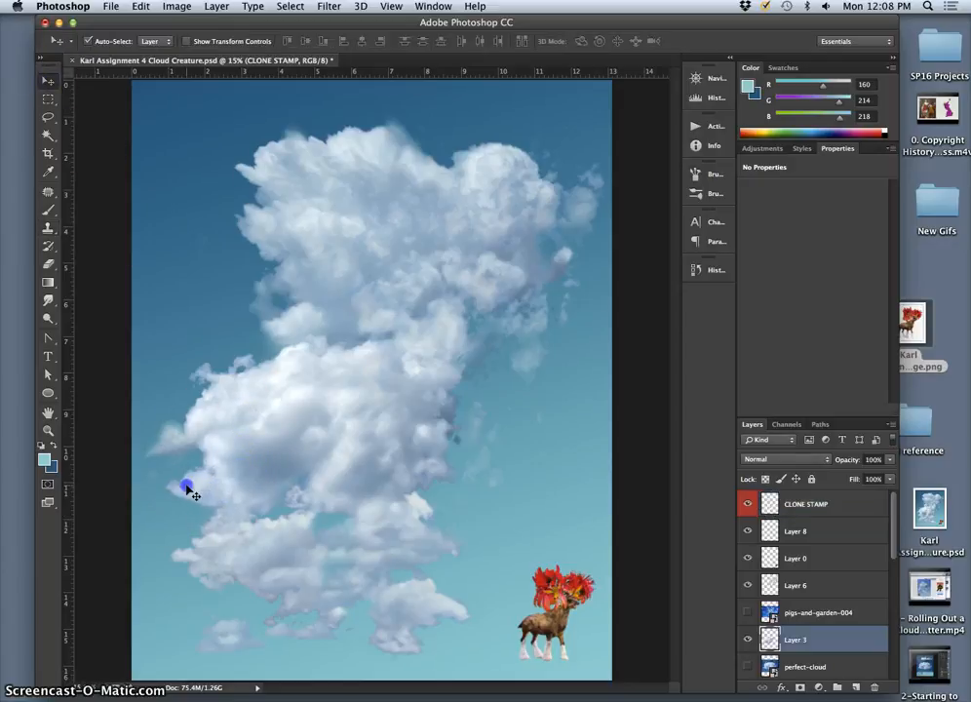
{"action": "left_click", "coordinate": [748, 640]}
{"action": "left_click", "coordinate": [748, 640]}
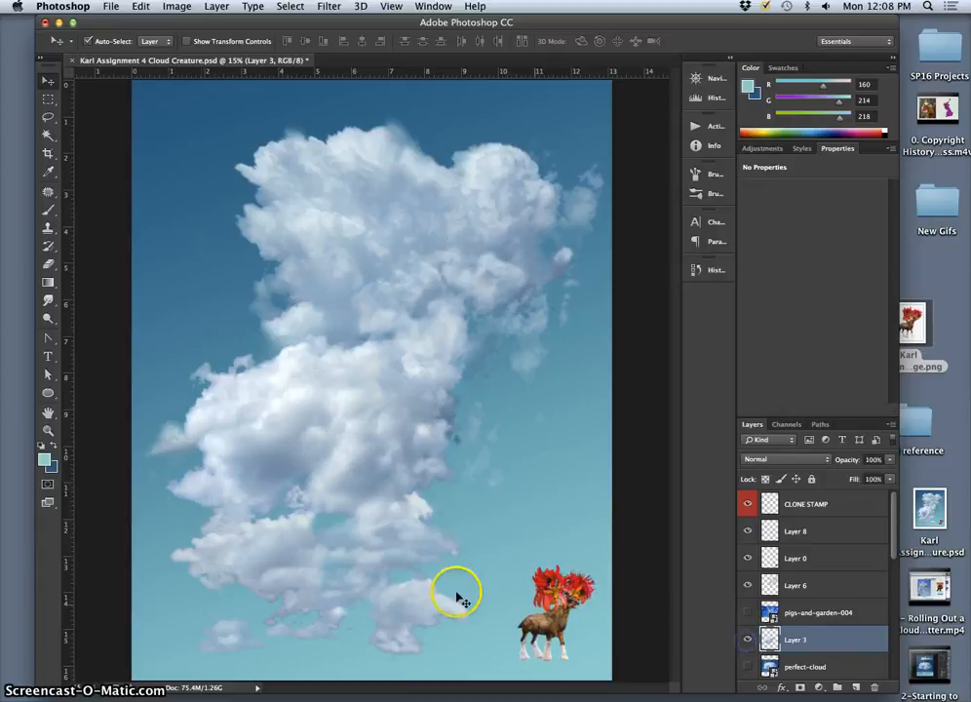
{"action": "left_click", "coordinate": [47, 265]}
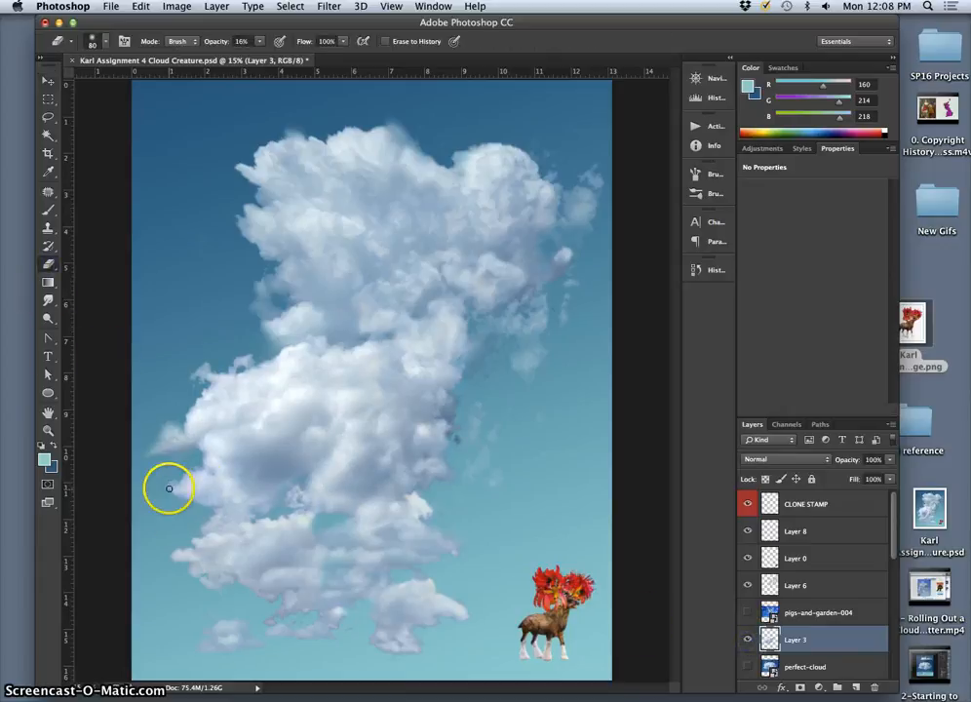
{"action": "left_click", "coordinate": [105, 42]}
{"action": "left_click_drag", "start_coordinate": [156, 83], "coordinate": [163, 84]}
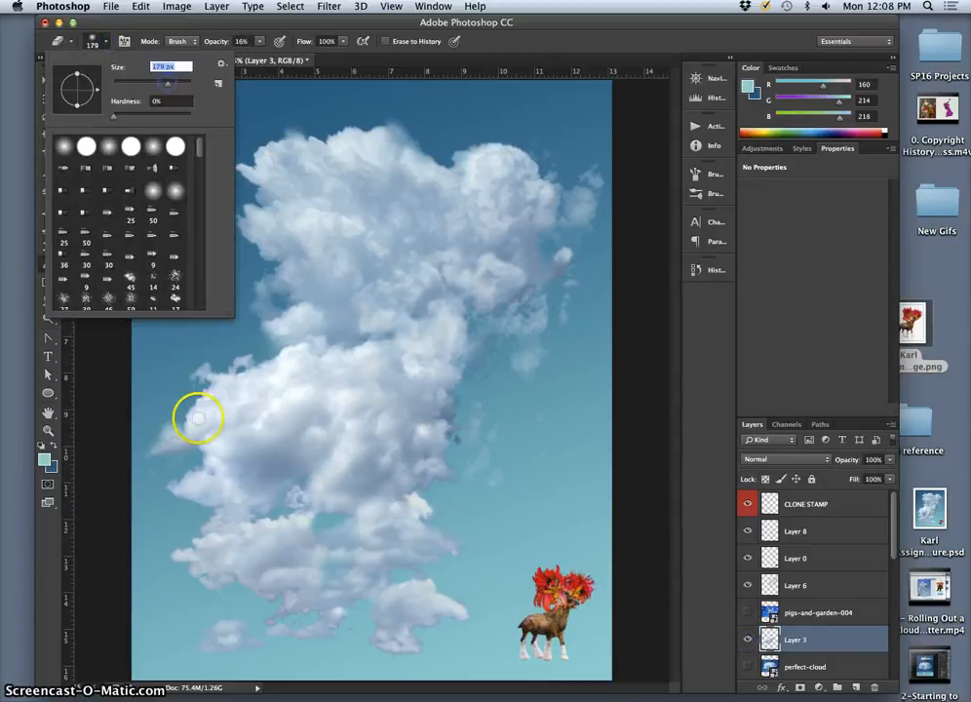
{"action": "left_click", "coordinate": [179, 486]}
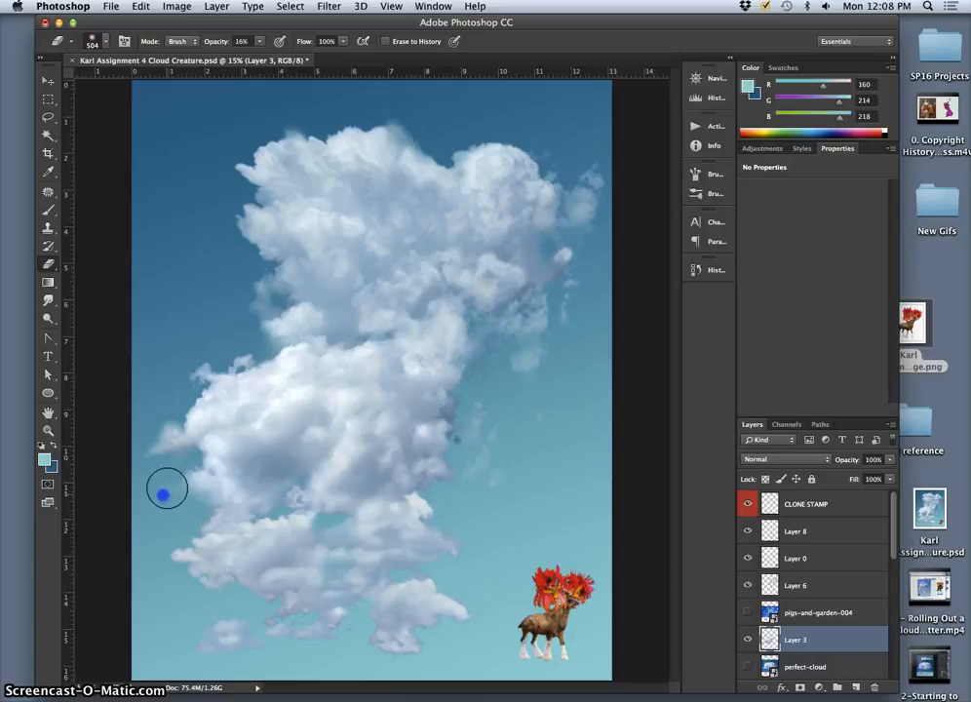
{"action": "left_click", "coordinate": [182, 473]}
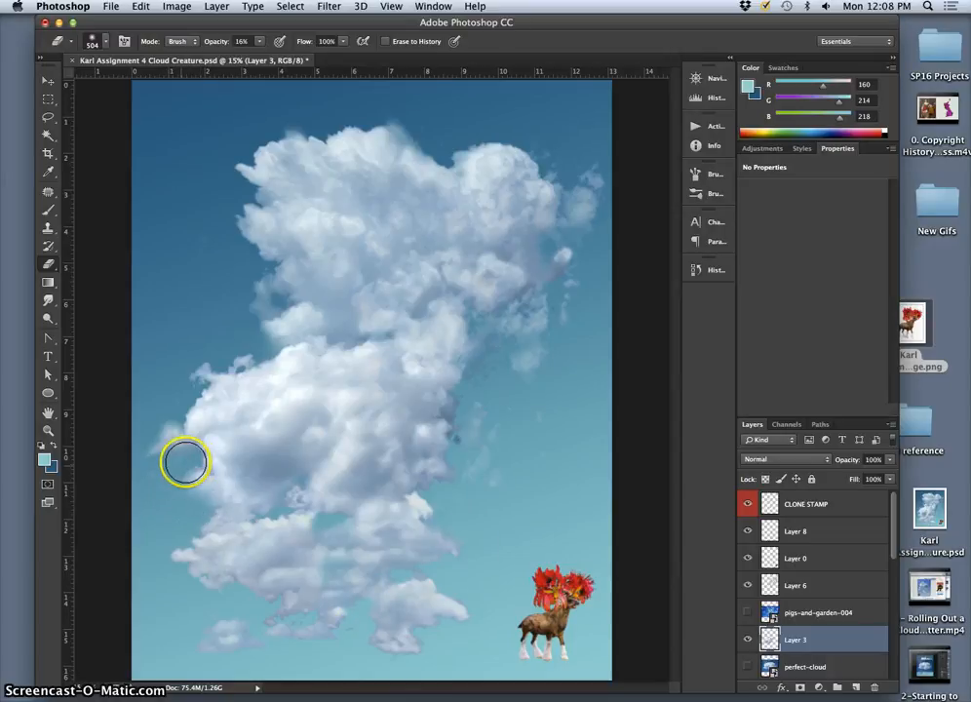
{"action": "left_click", "coordinate": [191, 469]}
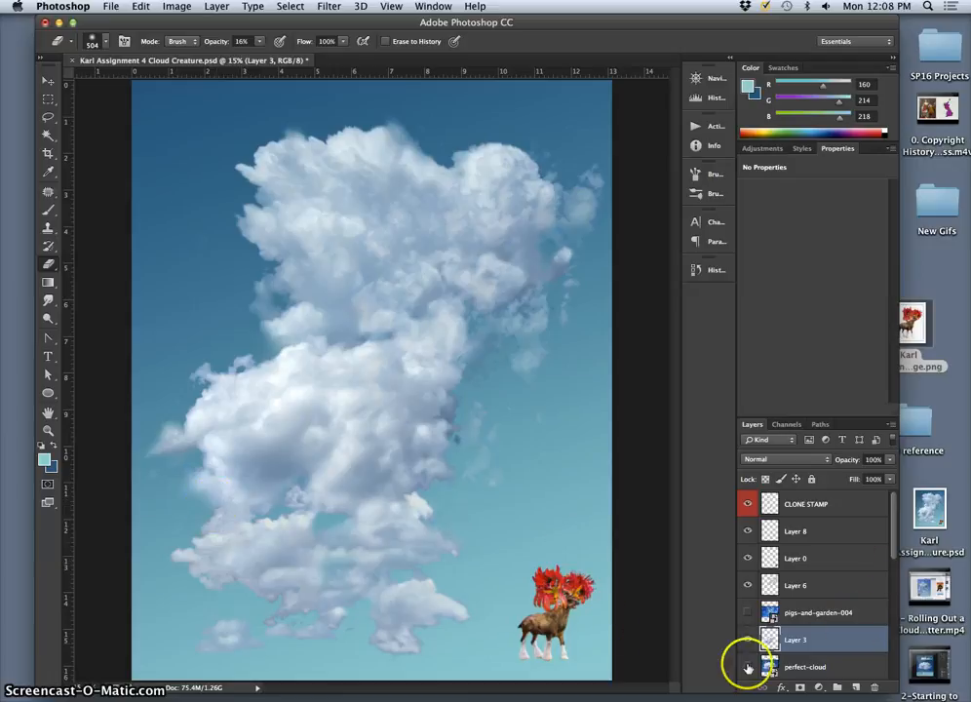
Apply Color Balance to the sky gradient on Layer 2, setting the midtones to +17, +12 and +32.
{"action": "left_click_drag", "start_coordinate": [895, 554], "coordinate": [885, 680]}
{"action": "left_click", "coordinate": [846, 642]}
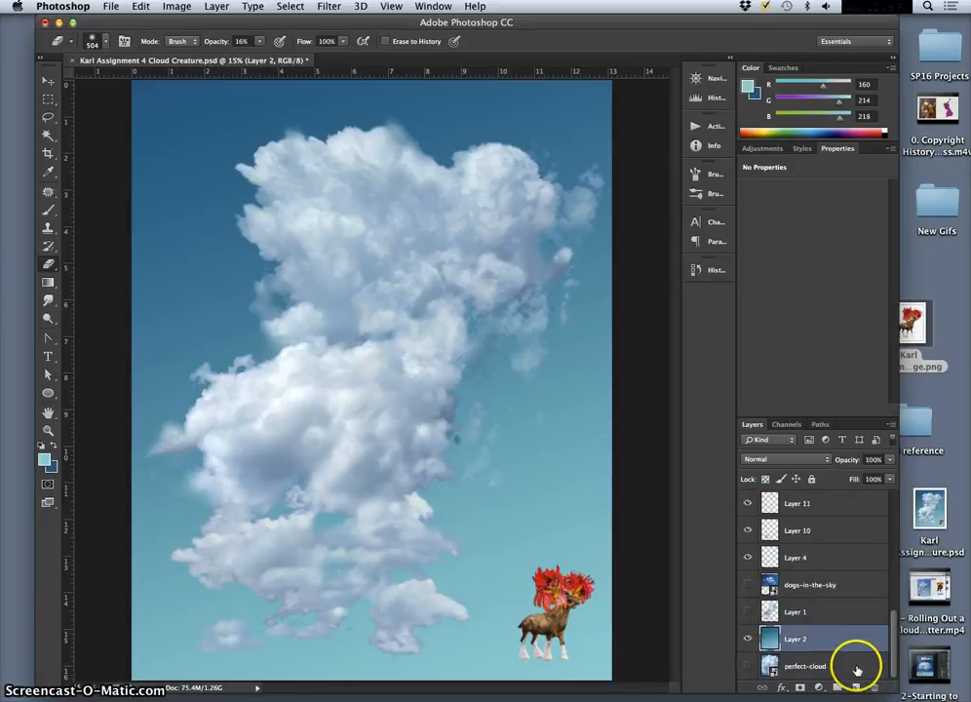
{"action": "left_click", "coordinate": [176, 6]}
{"action": "mouse_move", "coordinate": [214, 44]}
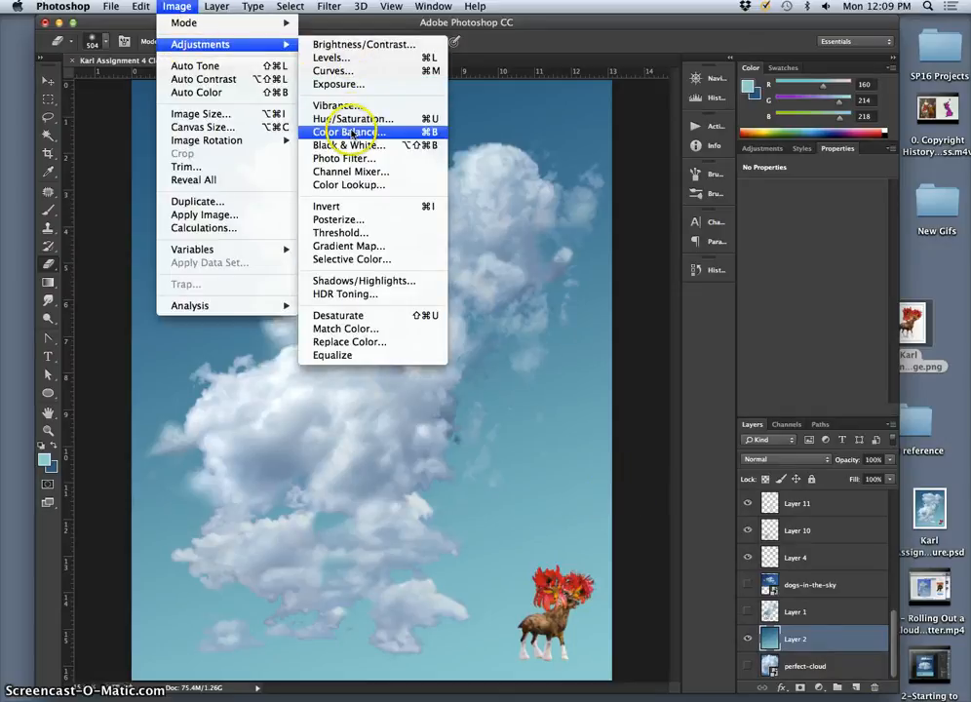
{"action": "left_click", "coordinate": [343, 132]}
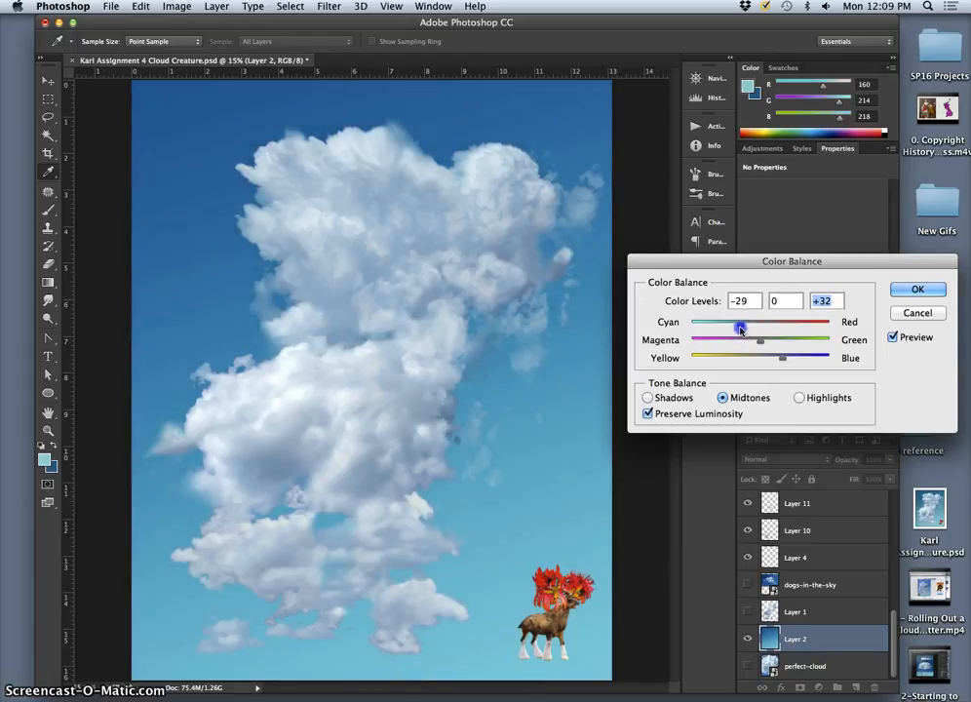
{"action": "left_click_drag", "start_coordinate": [740, 328], "coordinate": [768, 329]}
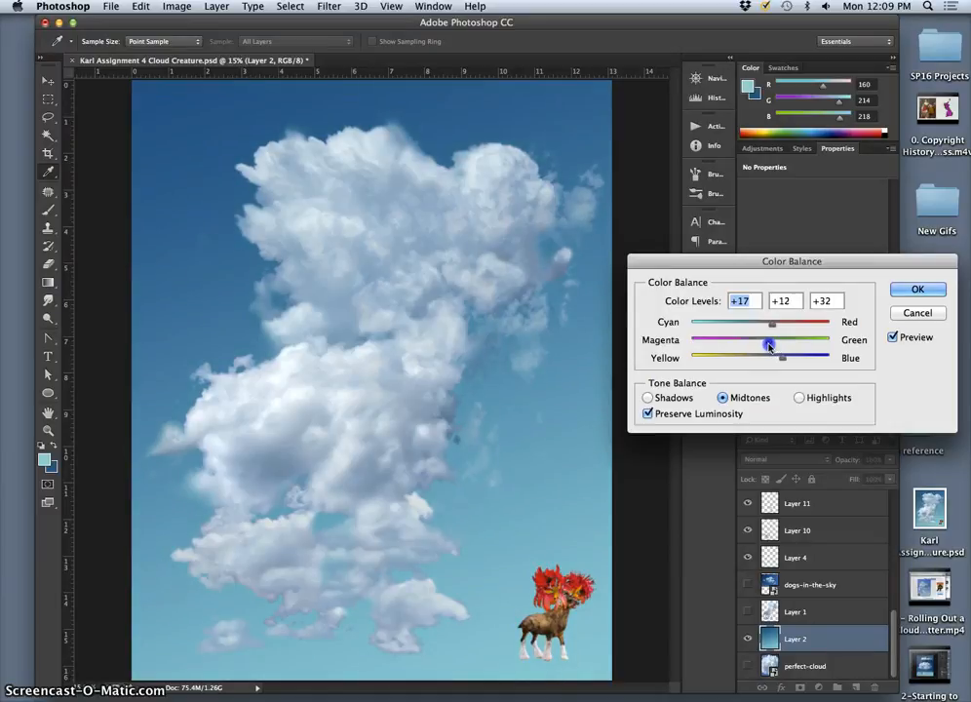
Set the shadows' red level to +8 and the highlights' blue level to +5 in Color Balance, and apply the adjustment.
{"action": "left_click", "coordinate": [651, 398]}
{"action": "left_click_drag", "start_coordinate": [763, 358], "coordinate": [769, 359]}
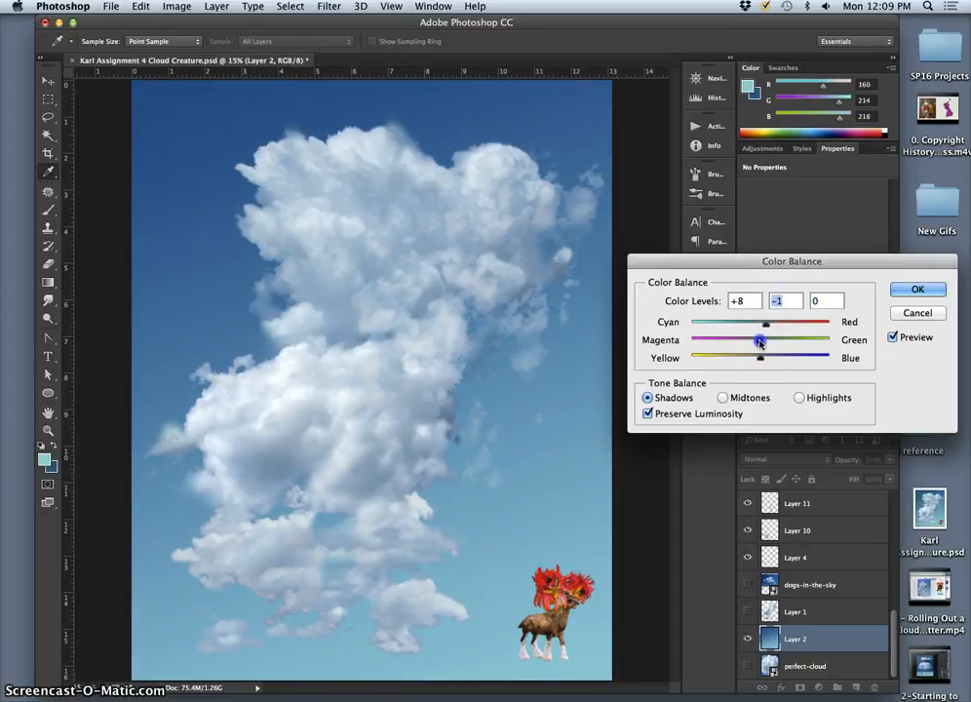
{"action": "left_click", "coordinate": [799, 398]}
{"action": "left_click_drag", "start_coordinate": [770, 357], "coordinate": [765, 359]}
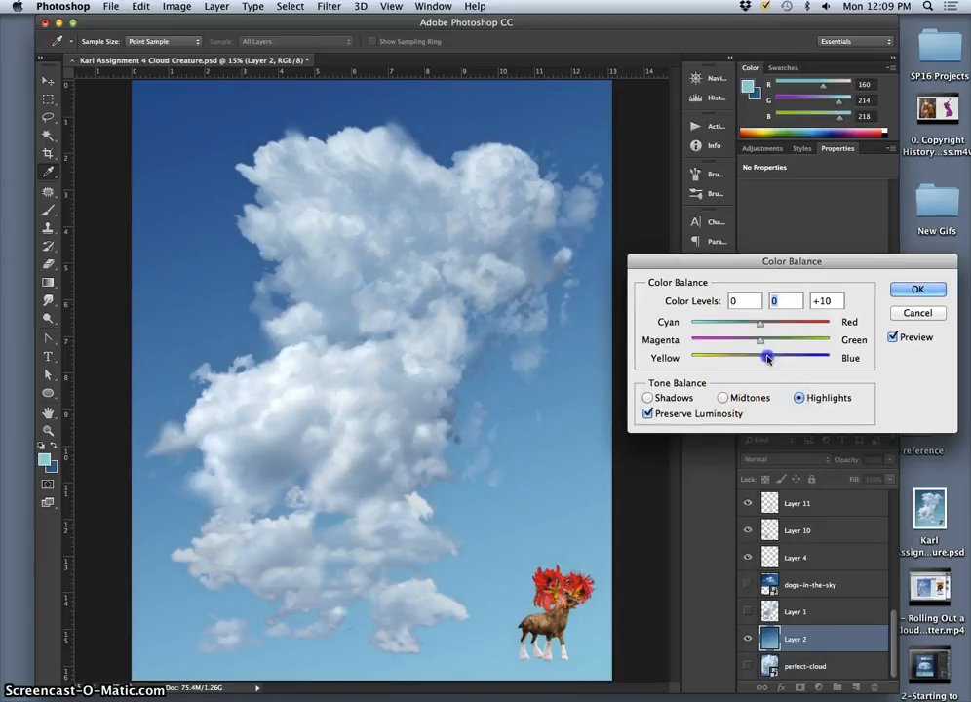
{"action": "left_click", "coordinate": [917, 289]}
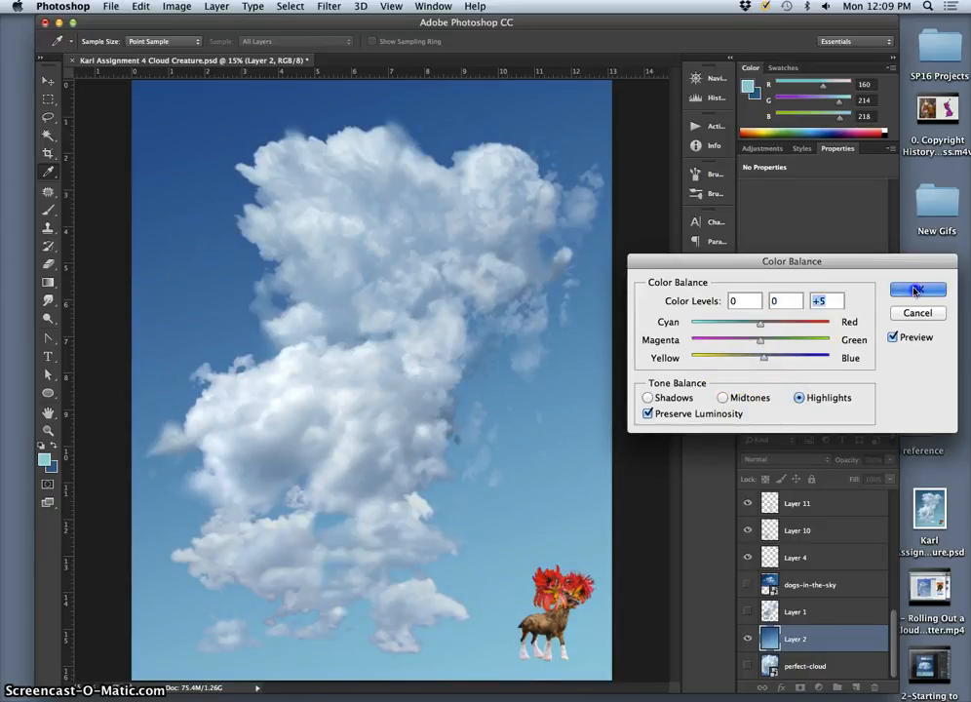
On the CLONE STAMP layer, clone texture sampled from the head's upper-right puff over the neck's left edge and the area below the snout.
{"action": "key", "text": "e"}
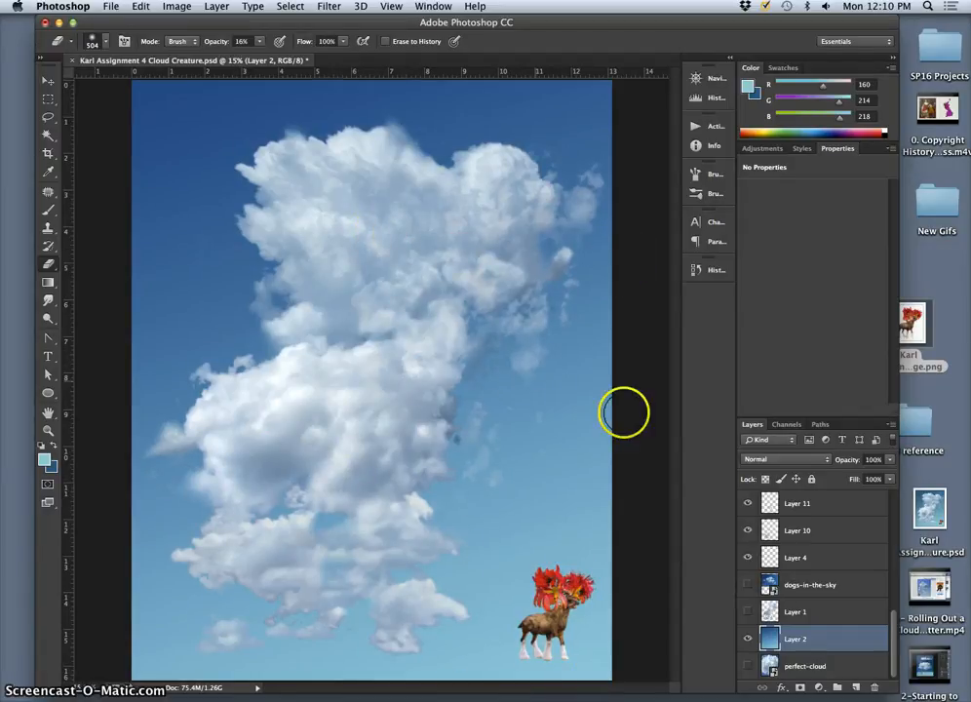
{"action": "left_click_drag", "start_coordinate": [890, 632], "coordinate": [895, 479]}
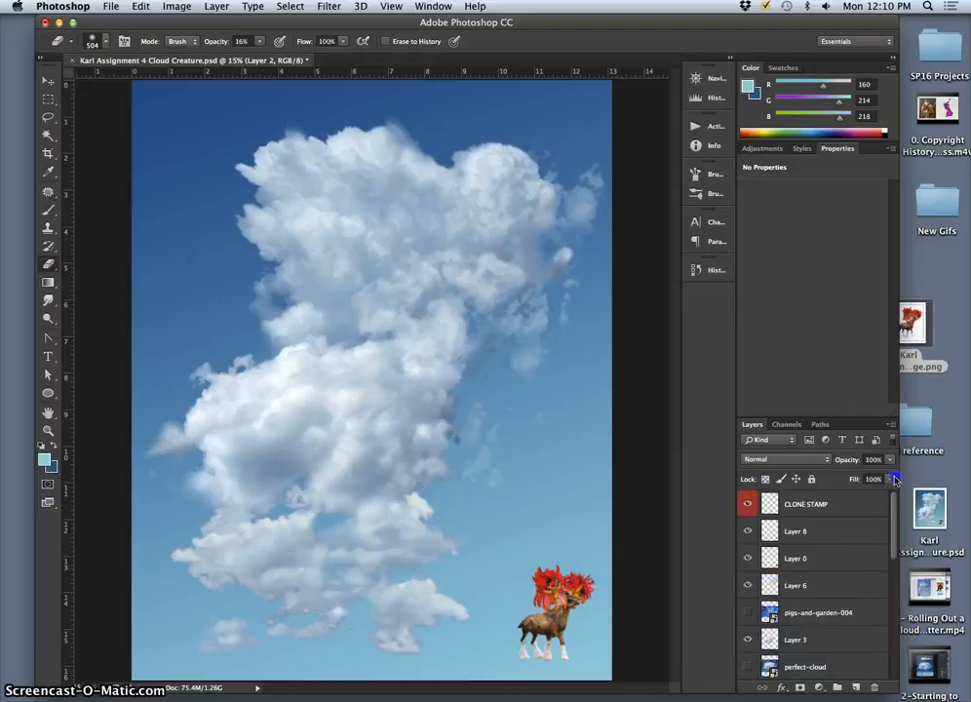
{"action": "left_click", "coordinate": [859, 513]}
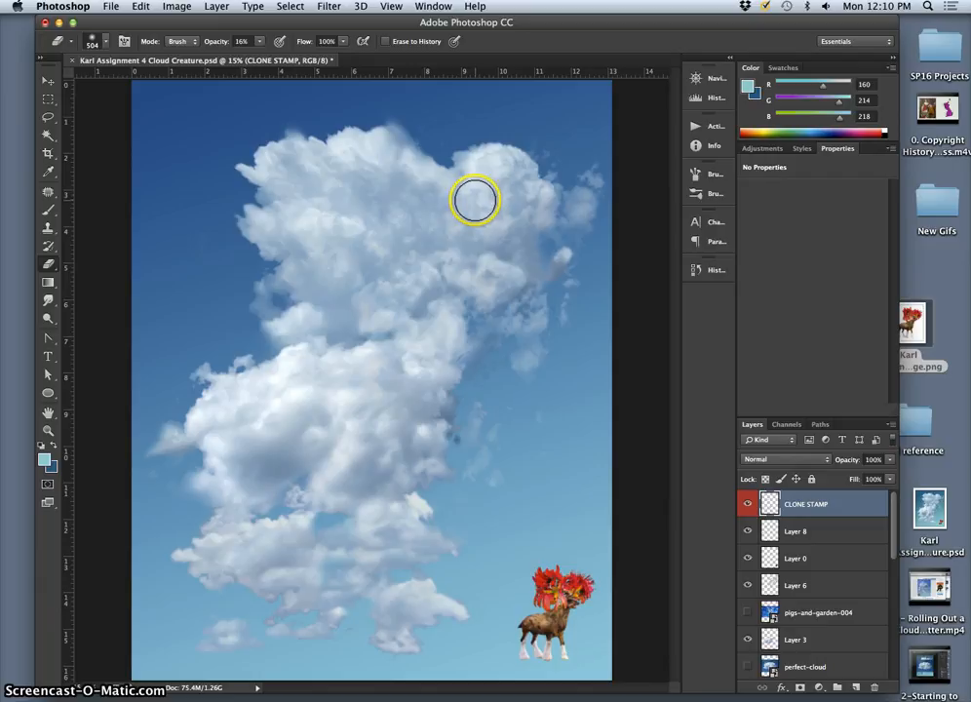
{"action": "left_click", "coordinate": [48, 227]}
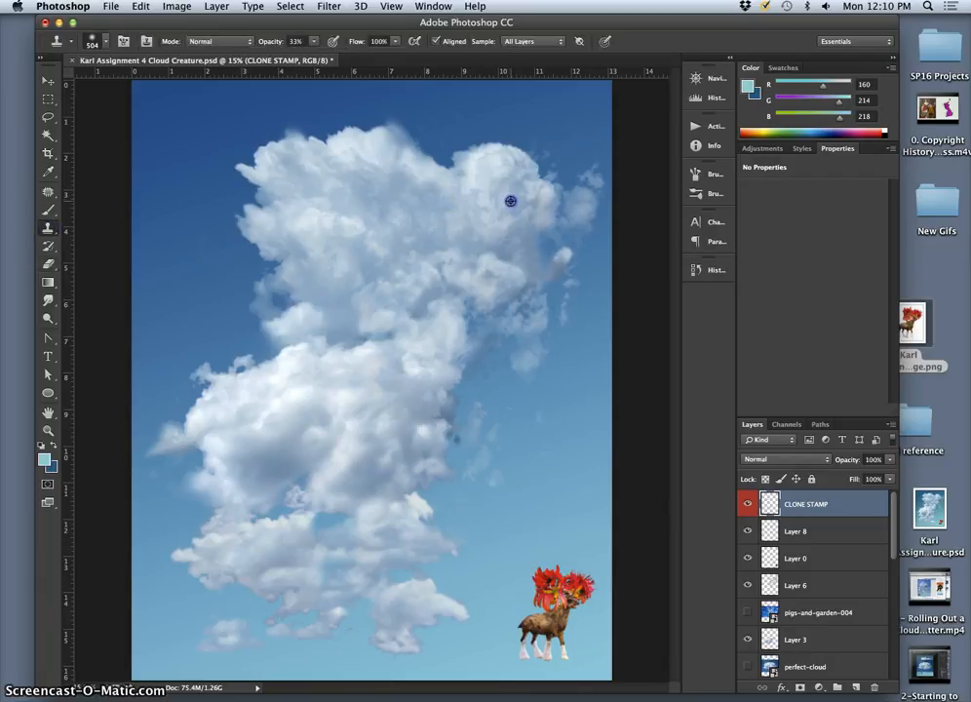
{"action": "left_click", "coordinate": [509, 202], "text": "alt"}
{"action": "left_click_drag", "start_coordinate": [280, 302], "coordinate": [292, 301]}
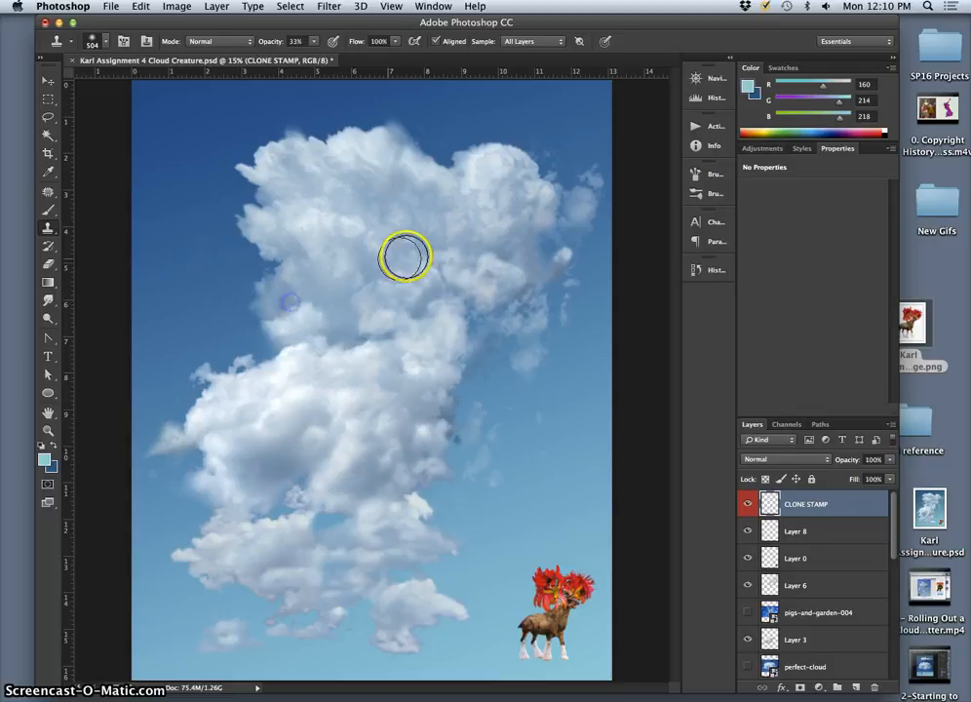
{"action": "left_click", "coordinate": [509, 180], "text": "alt"}
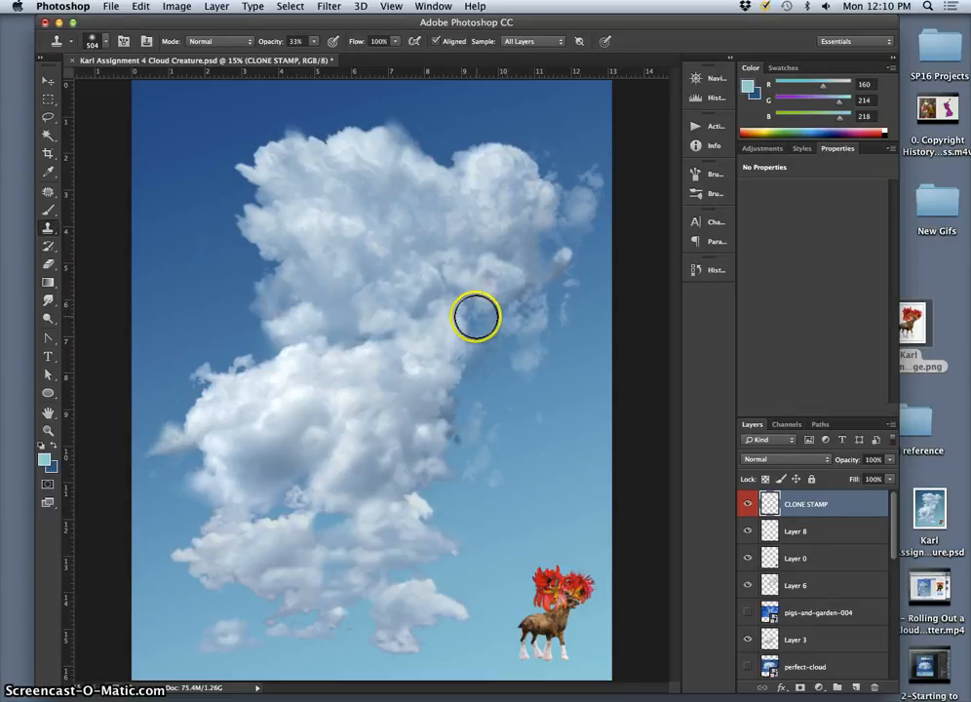
{"action": "mouse_move", "coordinate": [473, 317]}
{"action": "left_mouse_down"}
{"action": "mouse_move", "coordinate": [471, 329]}
{"action": "mouse_move", "coordinate": [471, 307]}
{"action": "left_mouse_up"}
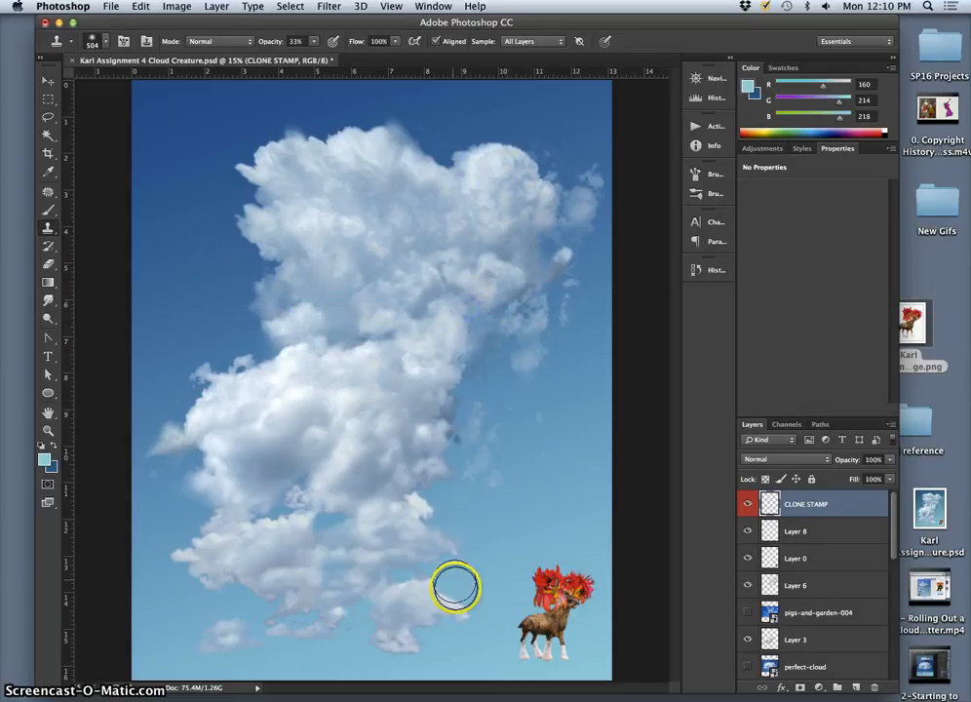
Try Clone Stamp strokes over the sky around the small reference creature and undo them.
{"action": "left_click", "coordinate": [482, 654]}
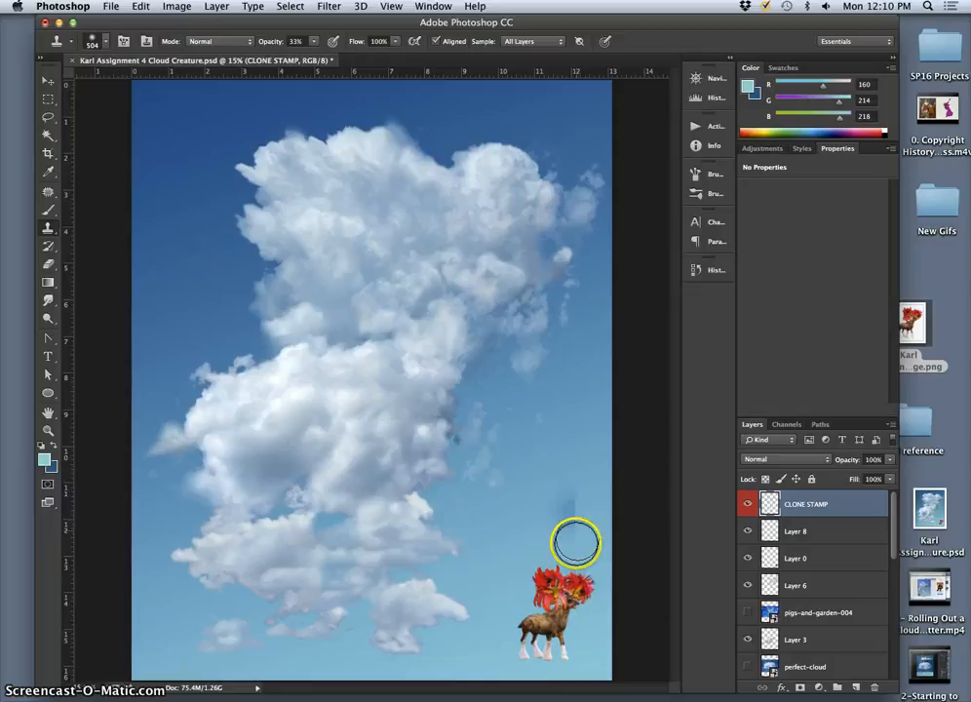
{"action": "mouse_move", "coordinate": [548, 607]}
{"action": "left_mouse_down"}
{"action": "mouse_move", "coordinate": [542, 622]}
{"action": "mouse_move", "coordinate": [561, 673]}
{"action": "left_mouse_up"}
{"action": "key", "text": "super+z"}
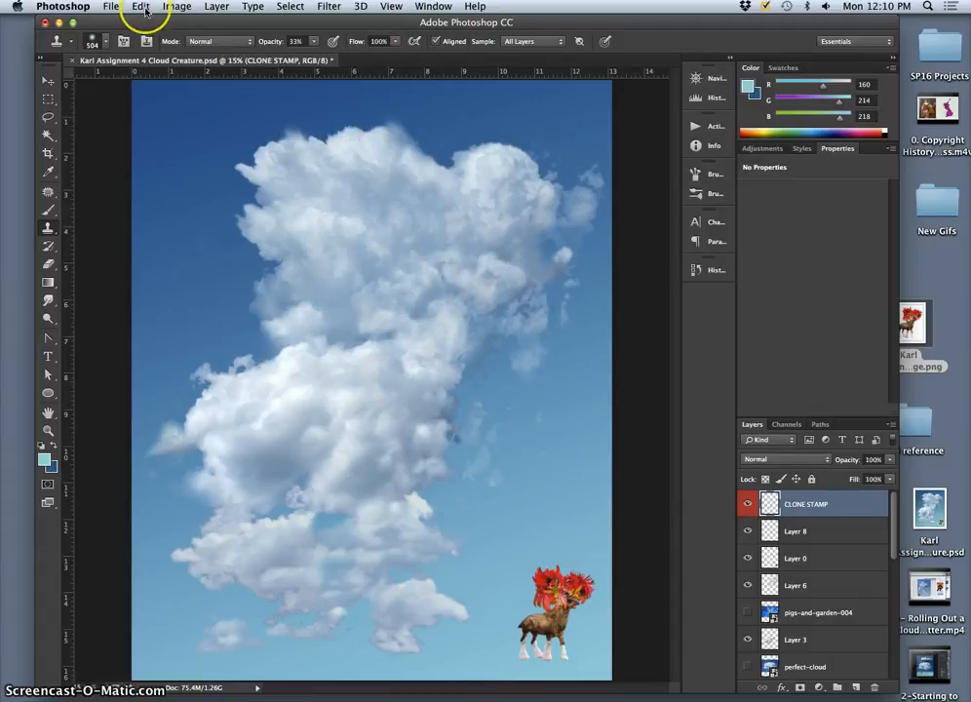
Save the cloud creature document in its existing PSD file.
{"action": "left_click", "coordinate": [113, 6]}
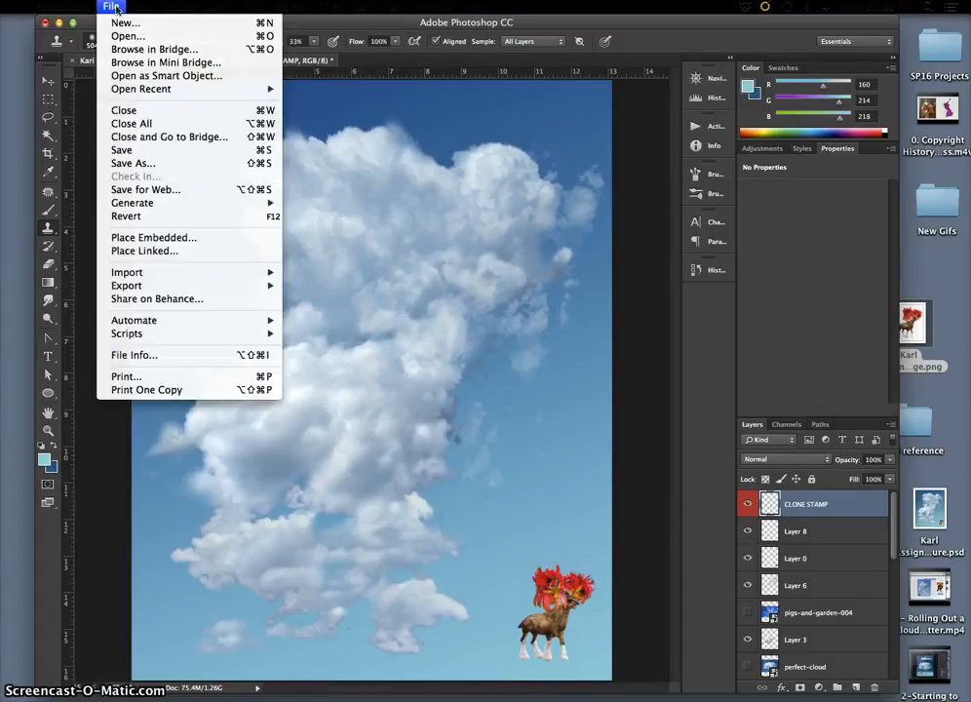
{"action": "left_click", "coordinate": [121, 152]}
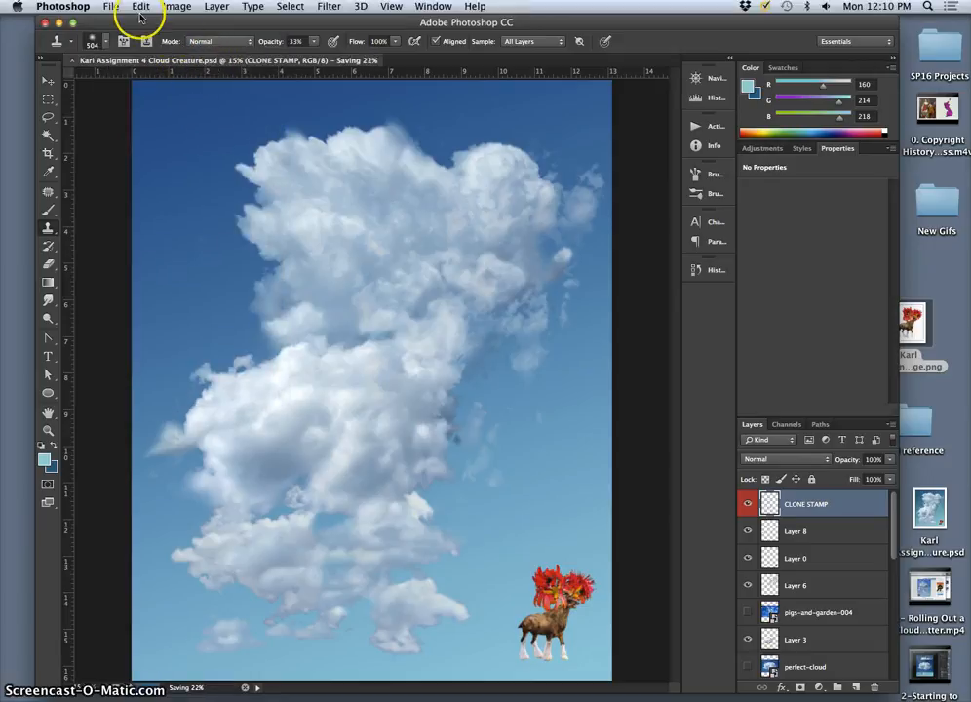
Switch to Chrome and open the Assignment 4 Cloud Creature album on Photobucket.
{"action": "mouse_move", "coordinate": [440, 699]}
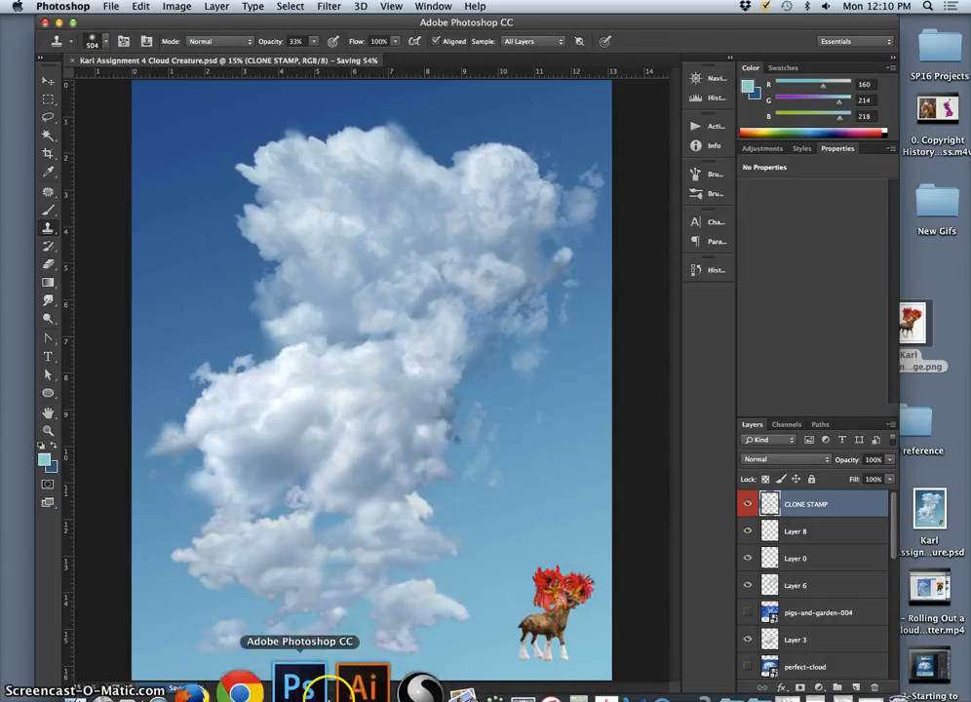
{"action": "left_click", "coordinate": [297, 659]}
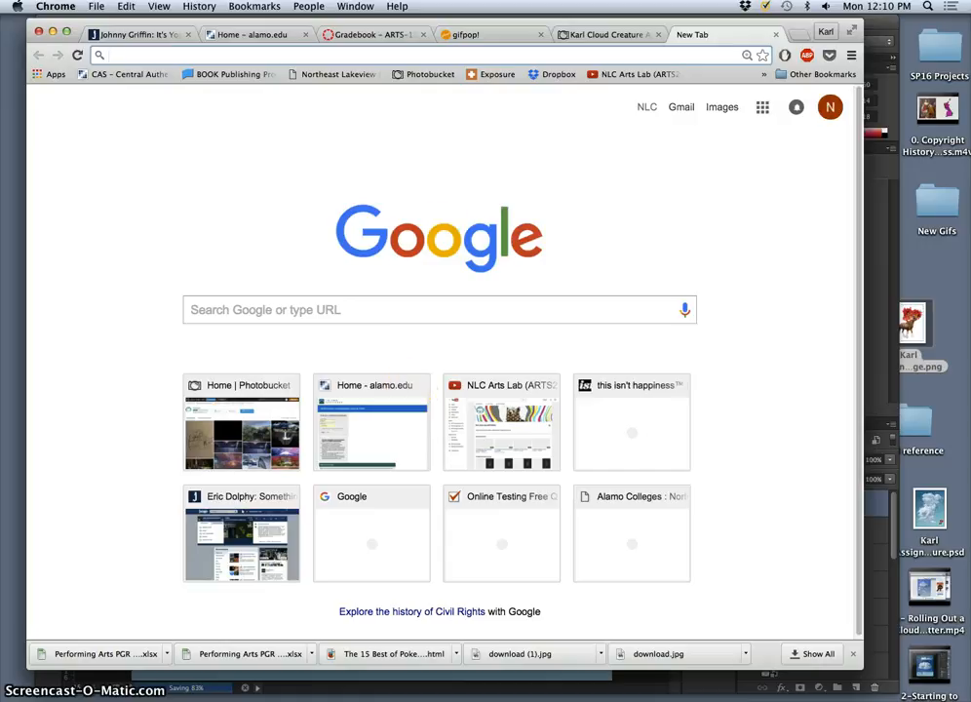
{"action": "left_click", "coordinate": [587, 36]}
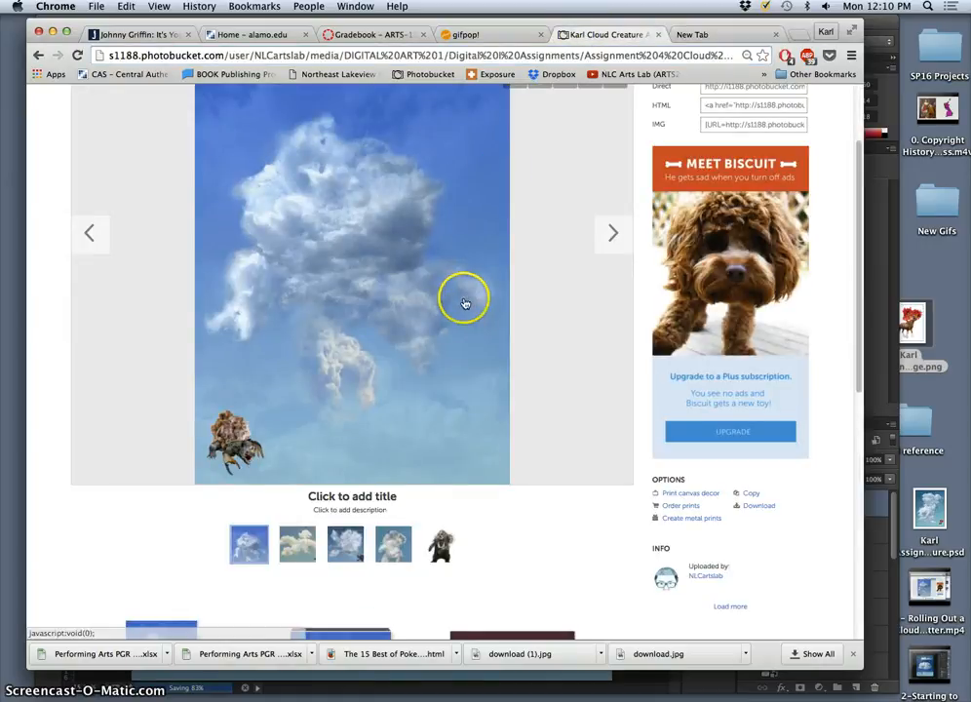
{"action": "scroll", "coordinate": [464, 303], "scroll_direction": "up", "scroll_amount": 3}
{"action": "left_click", "coordinate": [325, 156]}
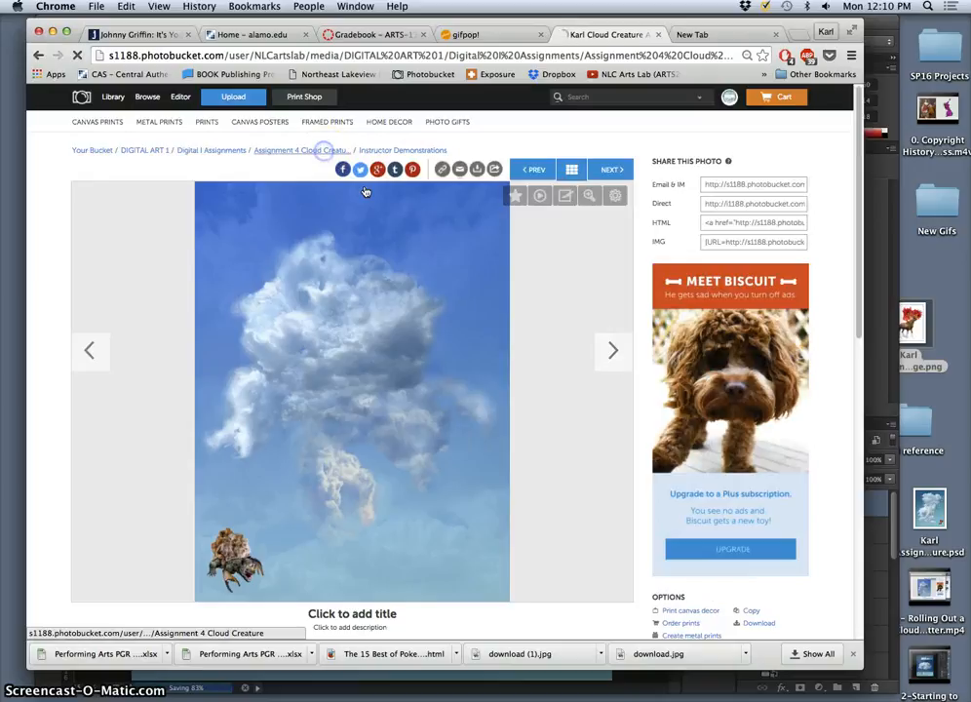
{"action": "left_click", "coordinate": [296, 212]}
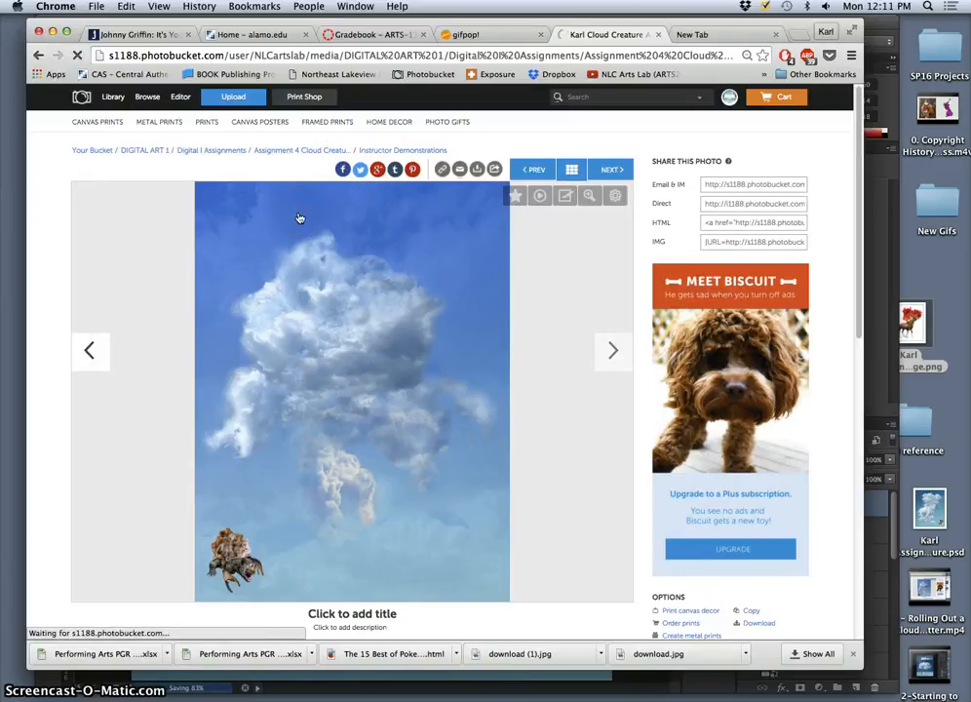
{"action": "left_click", "coordinate": [297, 154]}
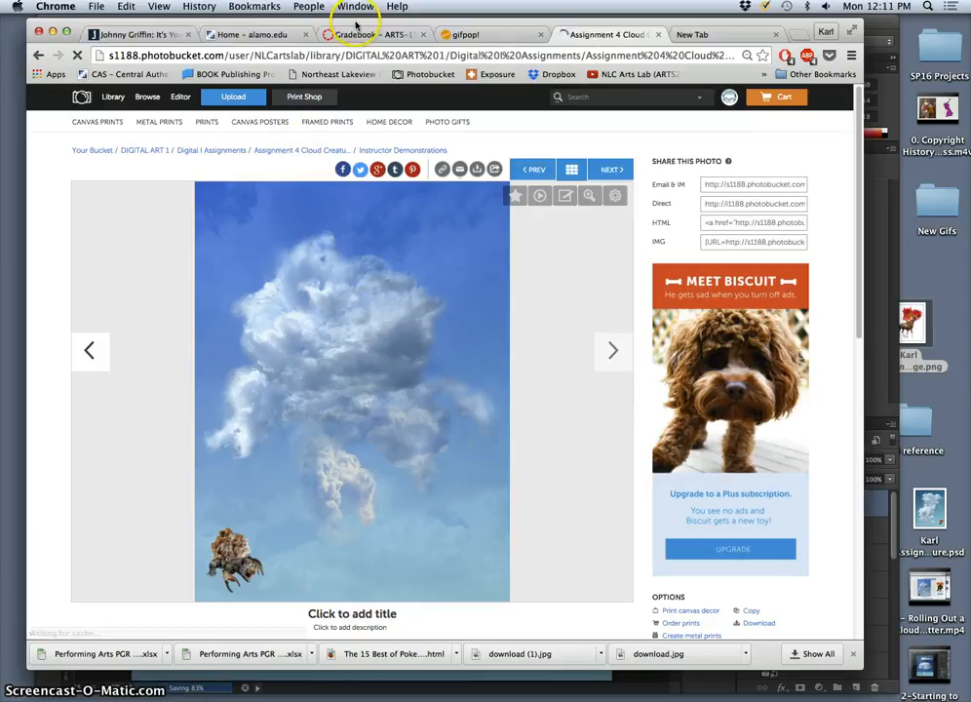
Check the cloud creature document in Photoshop, return to Chrome and open the Instructor Demonstrations sub-album.
{"action": "left_click_drag", "start_coordinate": [356, 25], "coordinate": [395, 325]}
{"action": "left_click", "coordinate": [387, 210]}
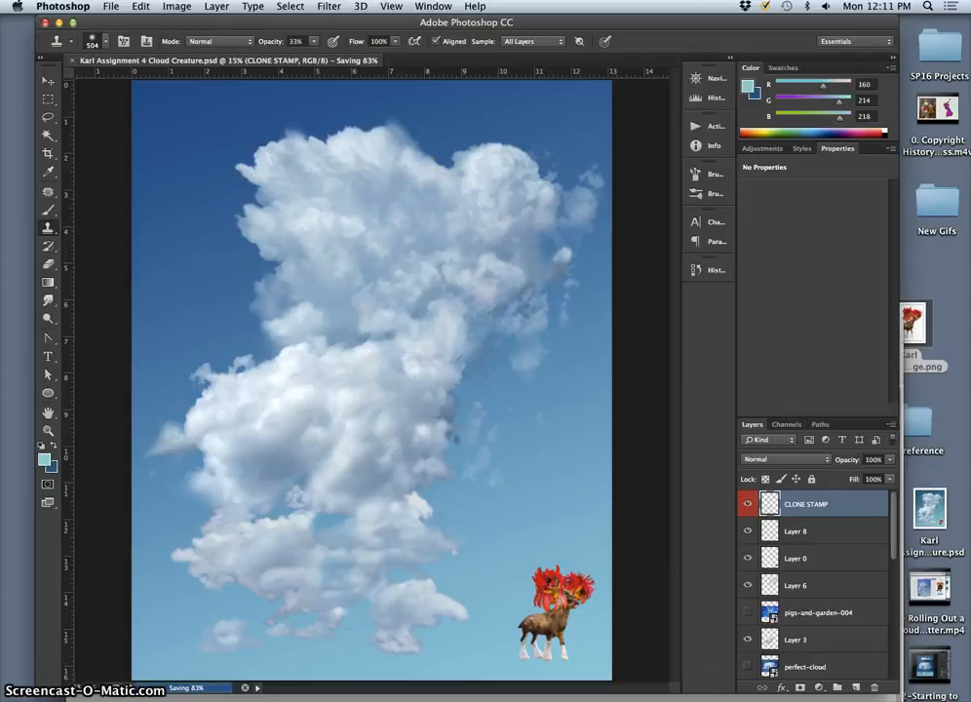
{"action": "left_click", "coordinate": [547, 698]}
{"action": "left_click_drag", "start_coordinate": [534, 326], "coordinate": [543, 51]}
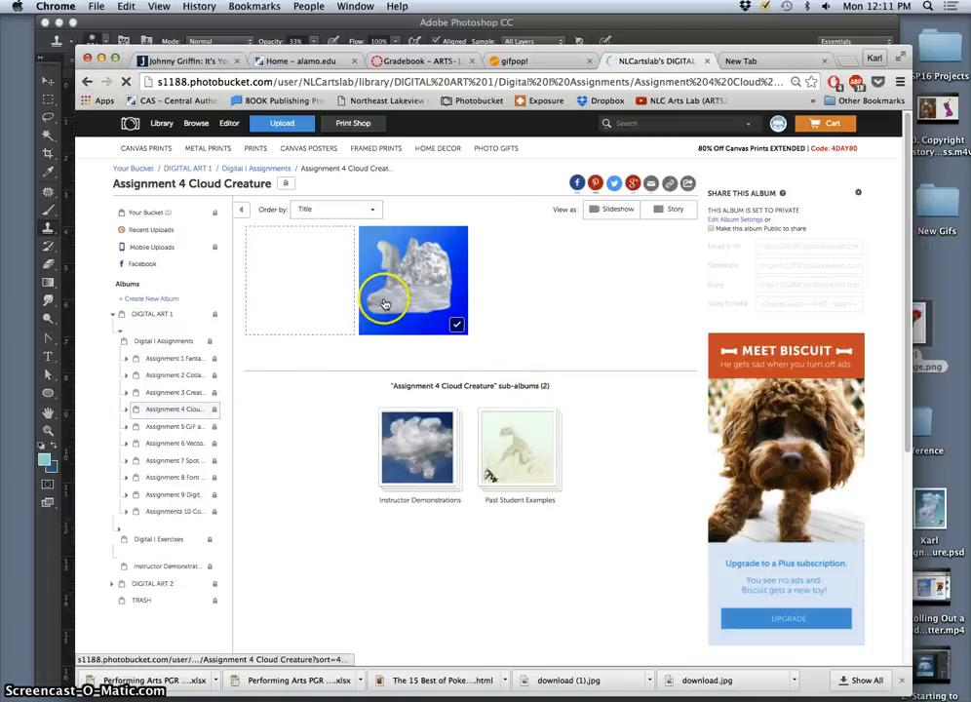
{"action": "left_click", "coordinate": [420, 463]}
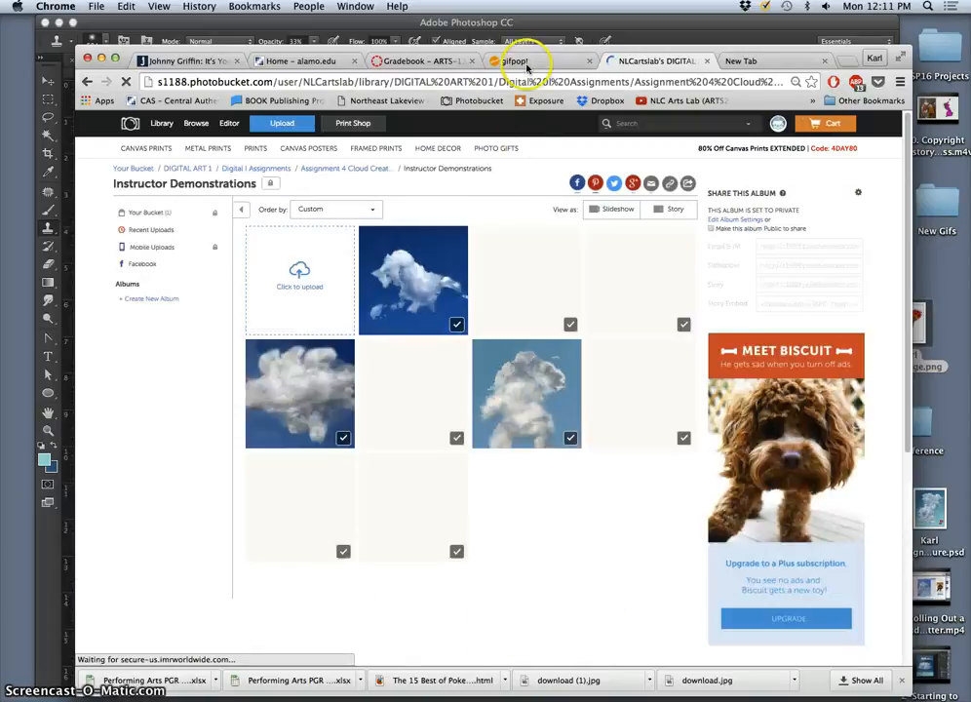
Move the Chrome window aside and switch back to the cloud creature document in Photoshop.
{"action": "left_click_drag", "start_coordinate": [525, 59], "coordinate": [485, 669]}
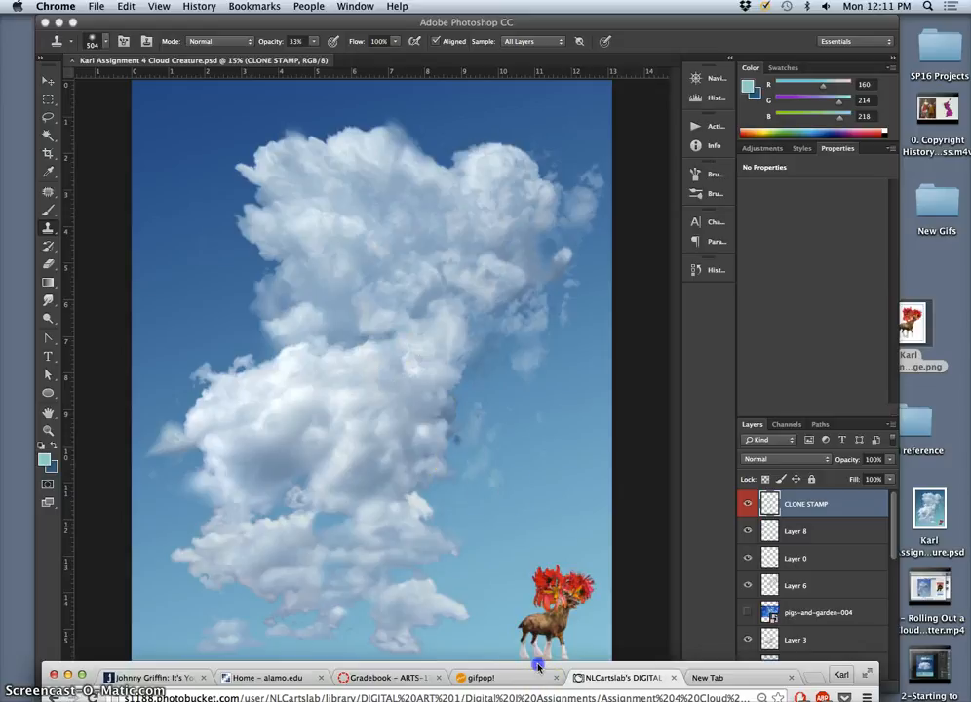
{"action": "left_click_drag", "start_coordinate": [539, 667], "coordinate": [704, 461]}
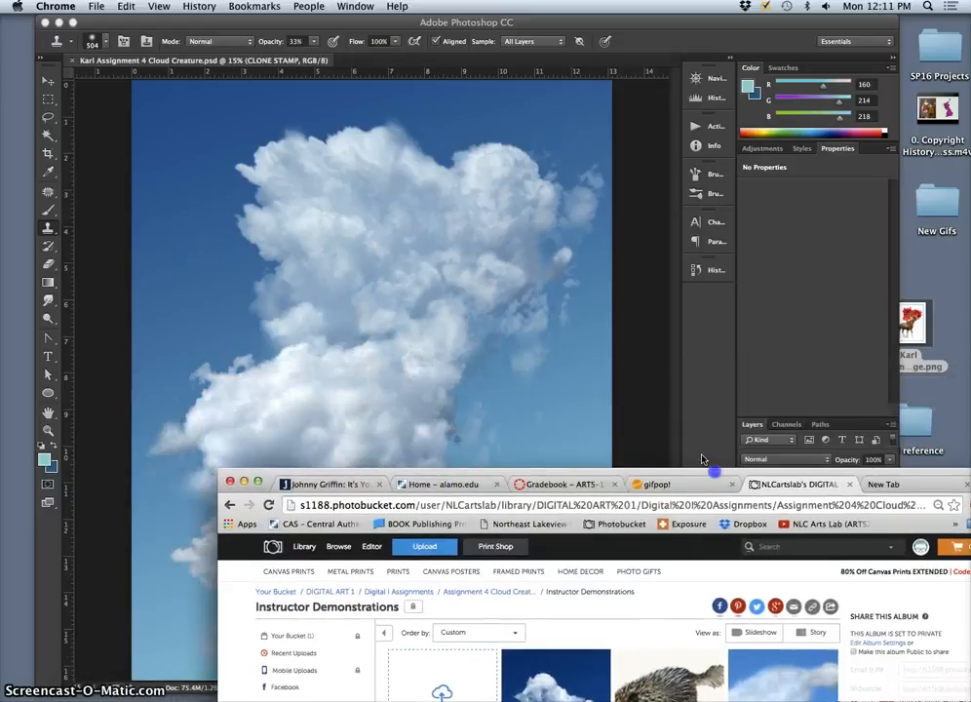
{"action": "left_click", "coordinate": [410, 168]}
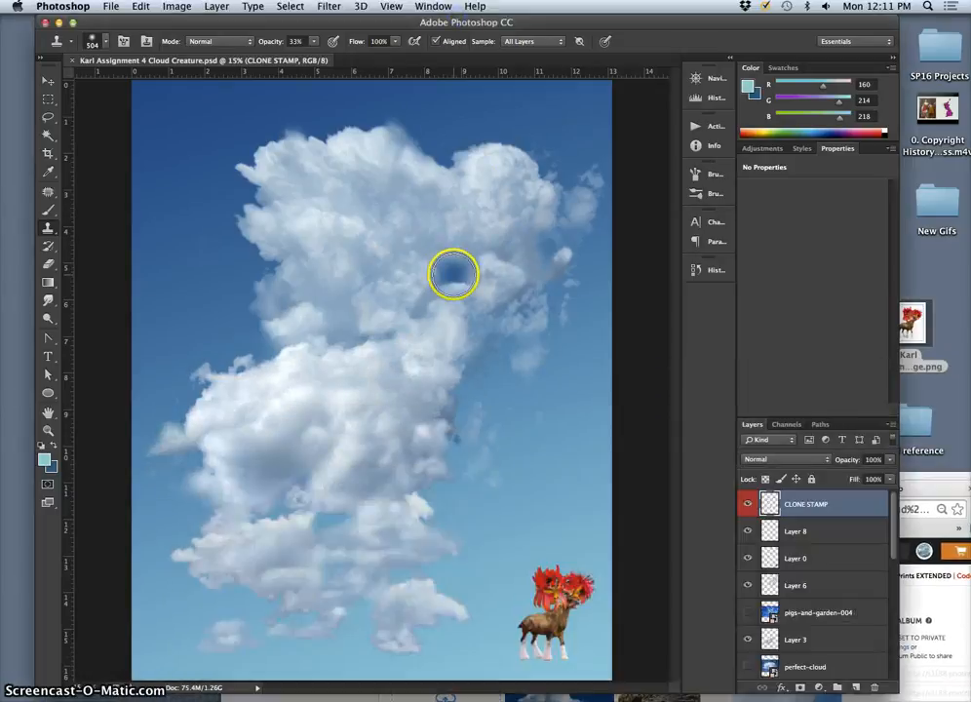
Save a JPEG copy of the cloud creature to the Desktop with quality 11 and the Baseline ("Standard") format.
{"action": "left_click", "coordinate": [111, 6]}
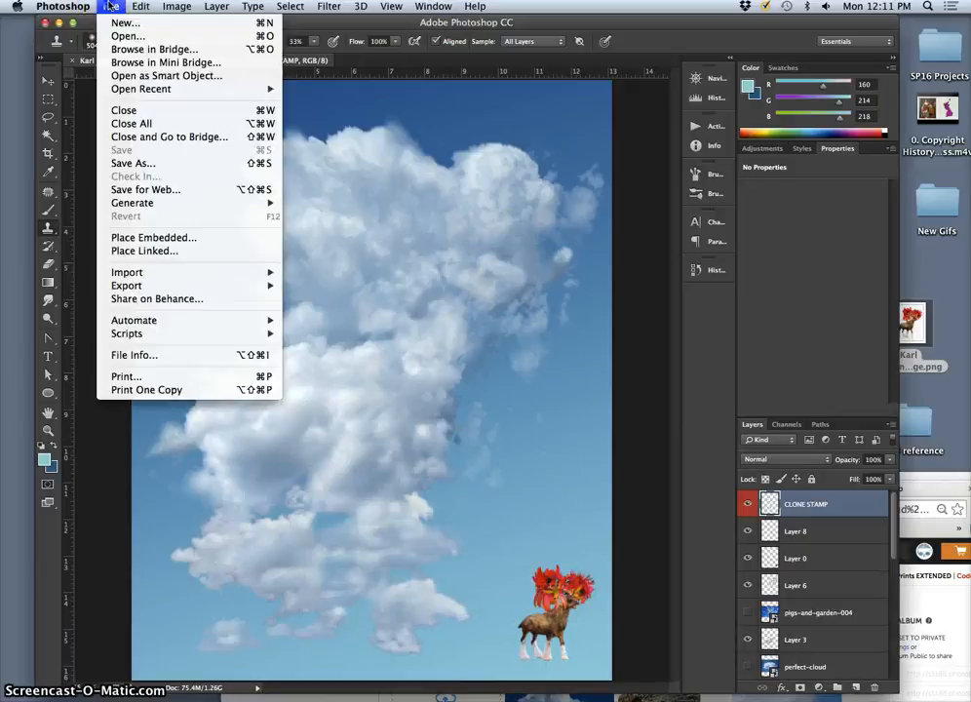
{"action": "left_click", "coordinate": [145, 165]}
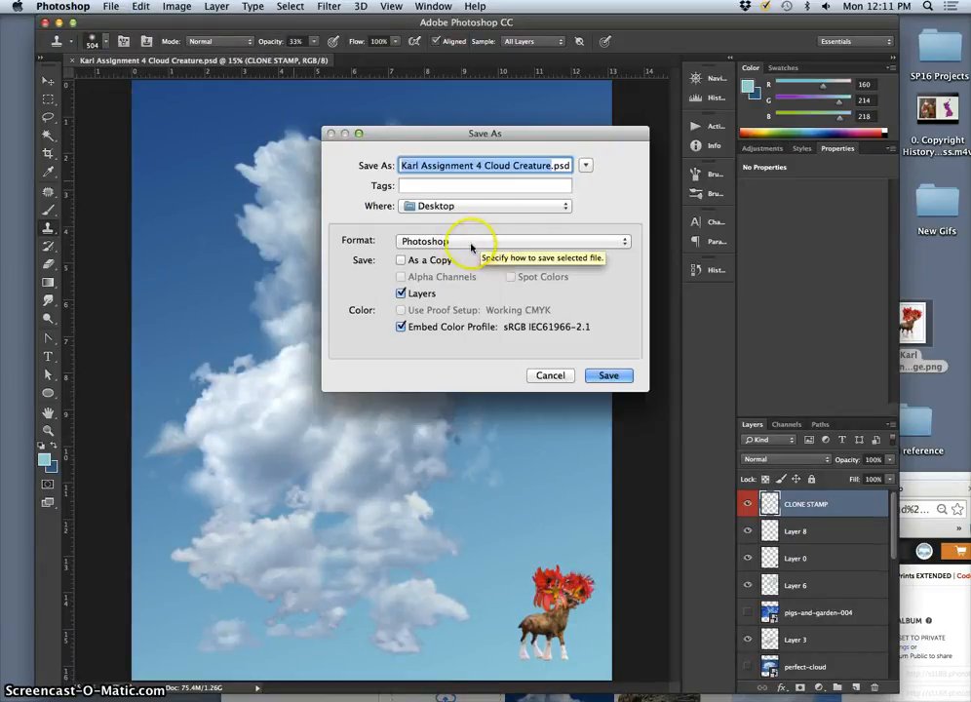
{"action": "left_click", "coordinate": [411, 242]}
{"action": "left_click", "coordinate": [463, 330]}
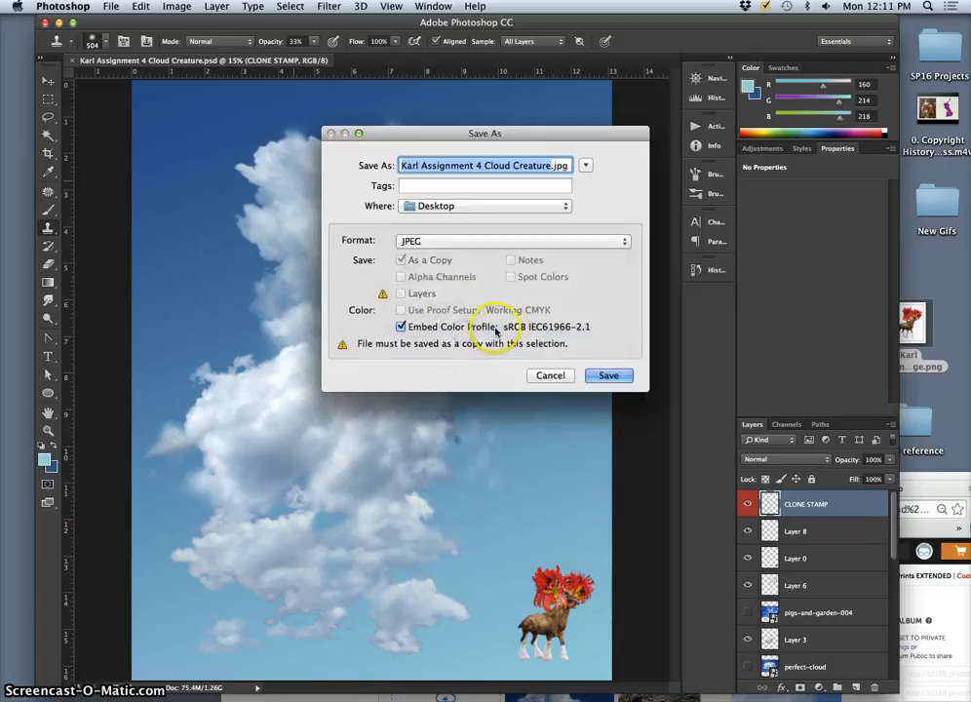
{"action": "left_click", "coordinate": [606, 376]}
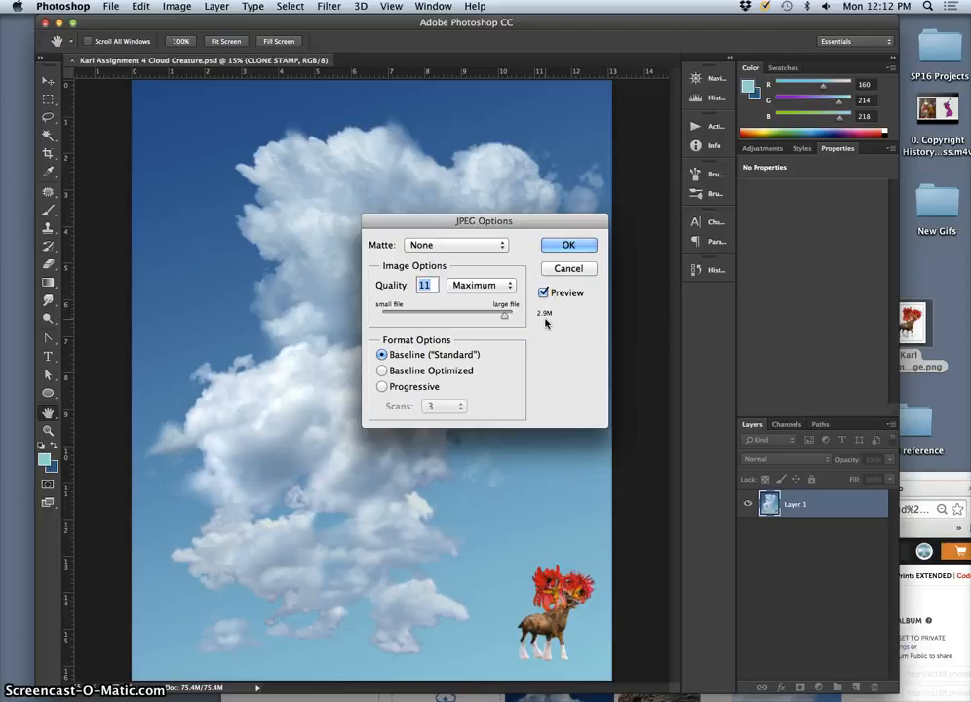
{"action": "left_click", "coordinate": [507, 316]}
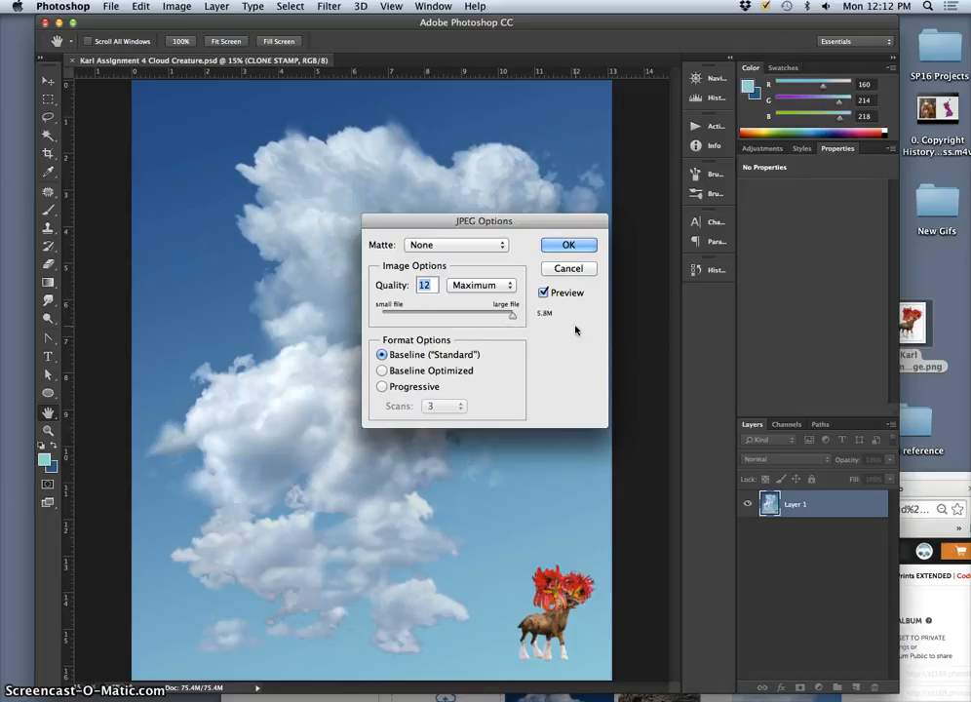
{"action": "left_click", "coordinate": [513, 318]}
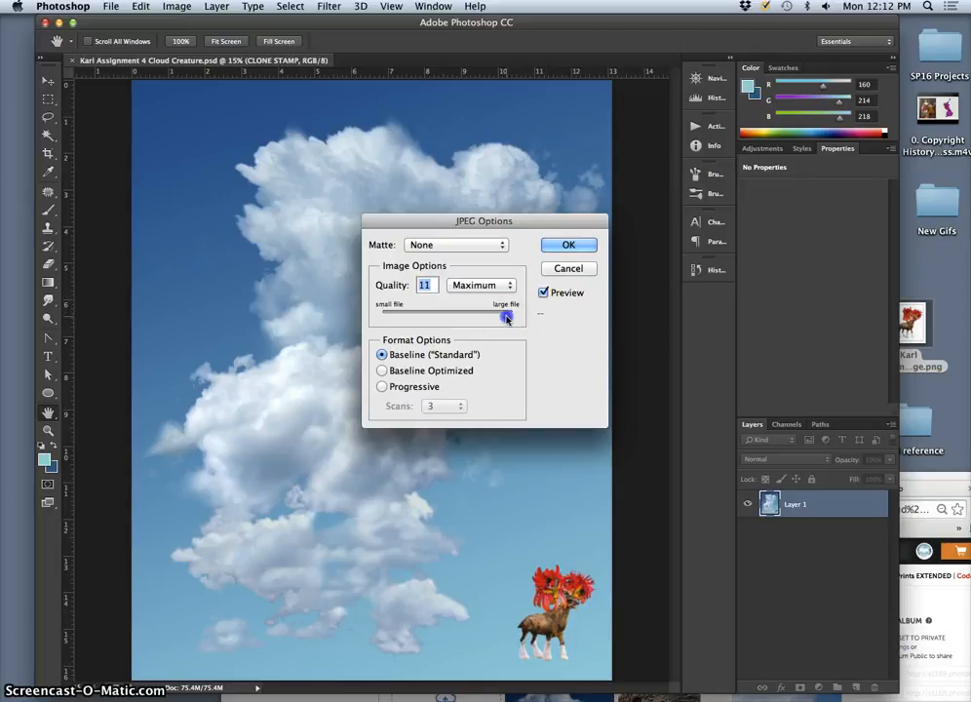
{"action": "left_click", "coordinate": [568, 244]}
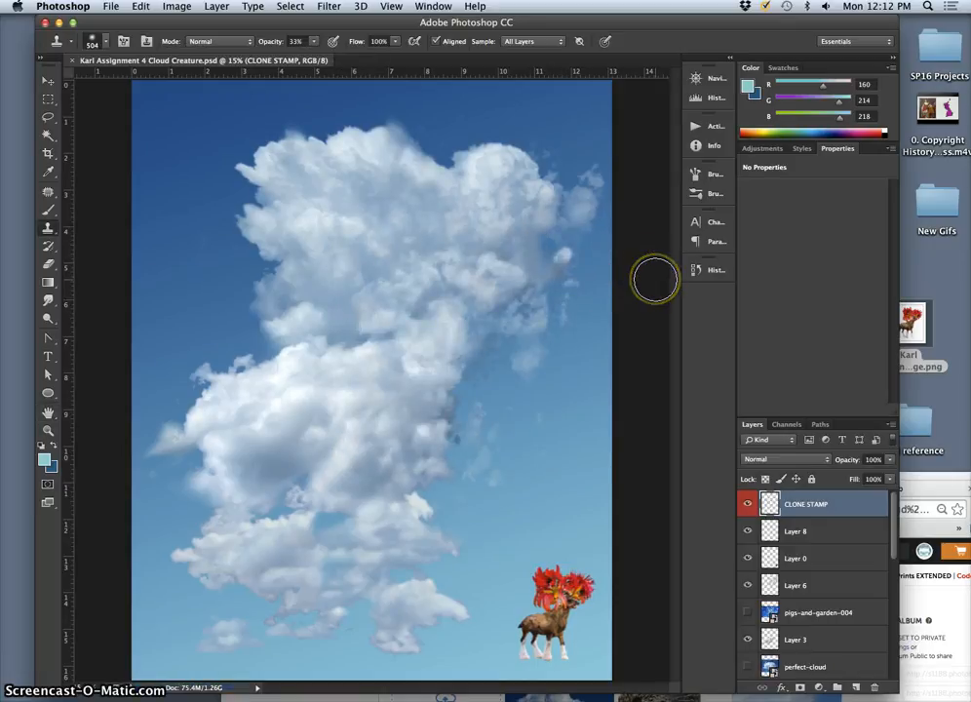
Reveal the desktop and move the exported cloud creature JPEG away from the other icons into the empty area.
{"action": "left_click", "coordinate": [71, 62]}
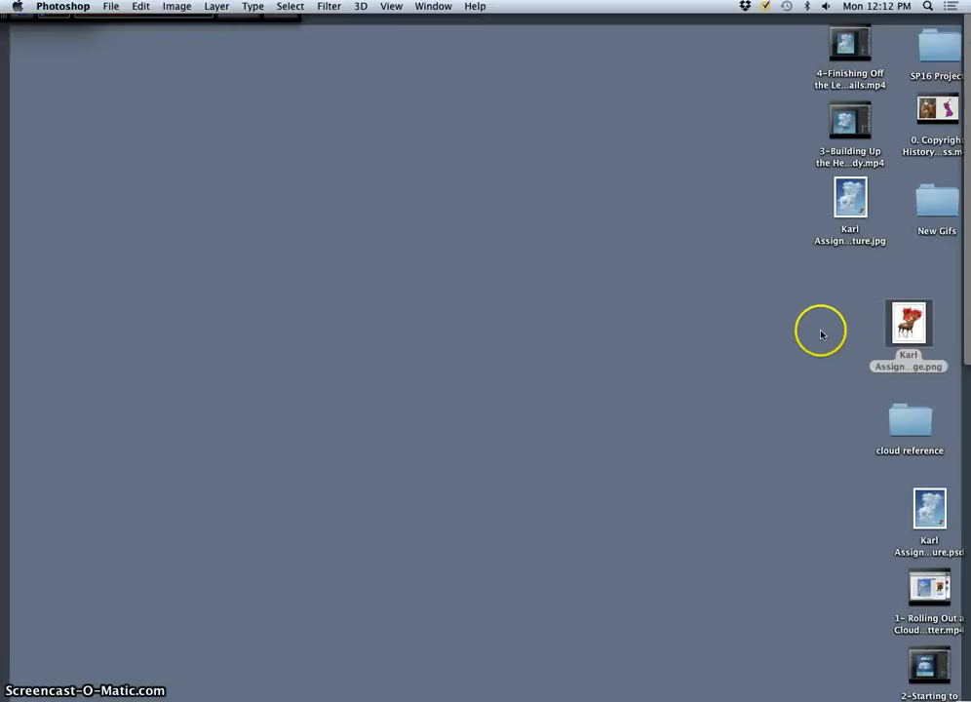
{"action": "left_click_drag", "start_coordinate": [859, 217], "coordinate": [597, 230]}
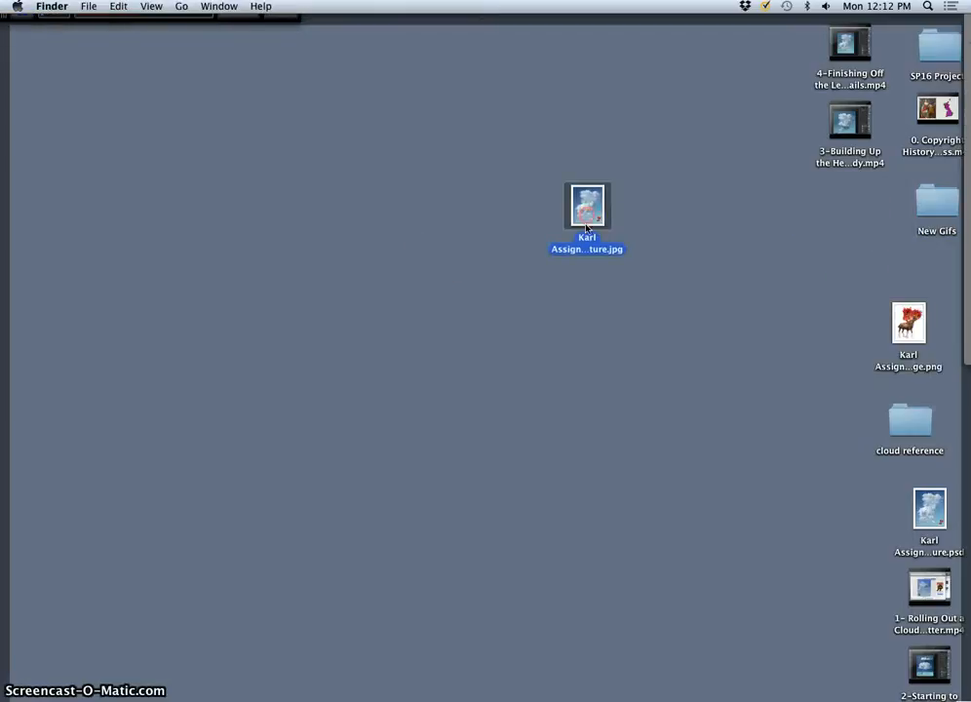
Tag the cloud creature JPEG yellow and the PSD, placed beside it on the desktop, green.
{"action": "right_click", "coordinate": [587, 228]}
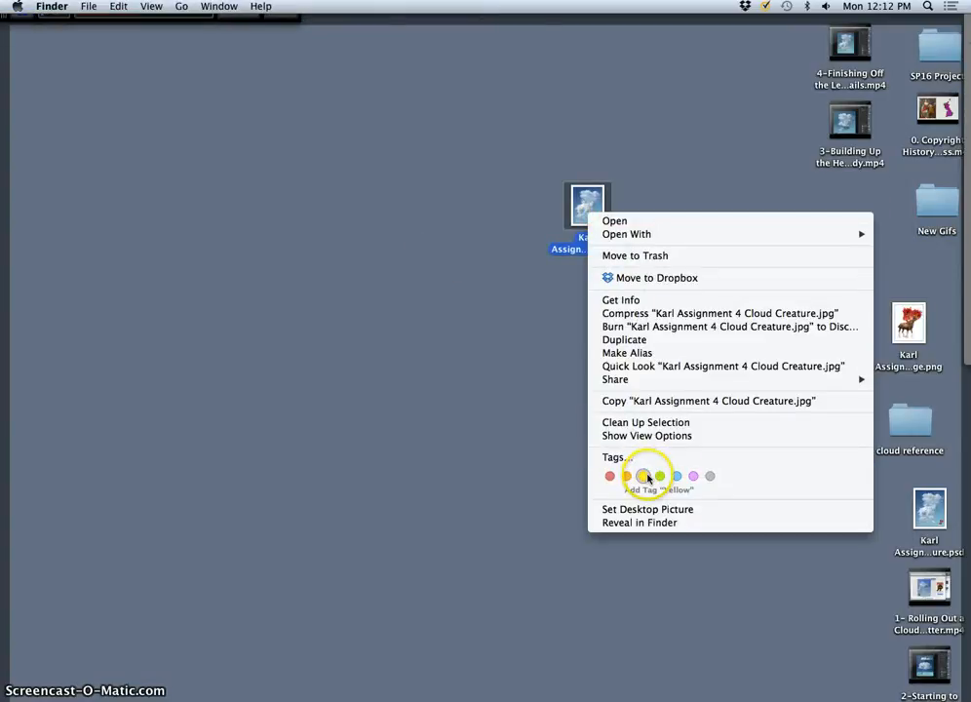
{"action": "left_click", "coordinate": [642, 476]}
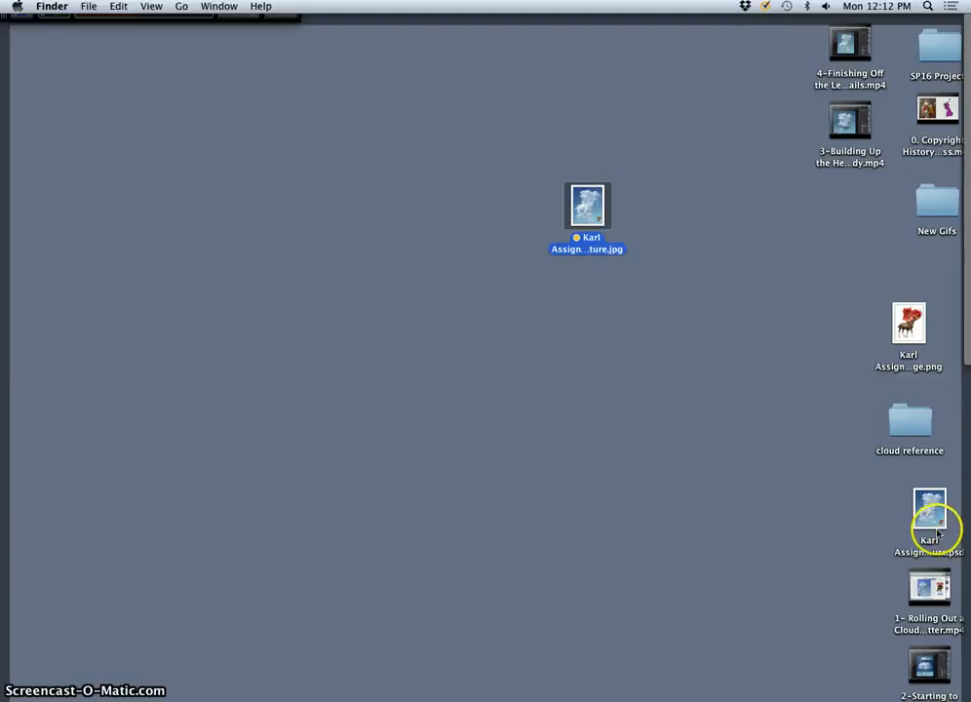
{"action": "left_click_drag", "start_coordinate": [938, 531], "coordinate": [739, 263]}
{"action": "right_click", "coordinate": [733, 259]}
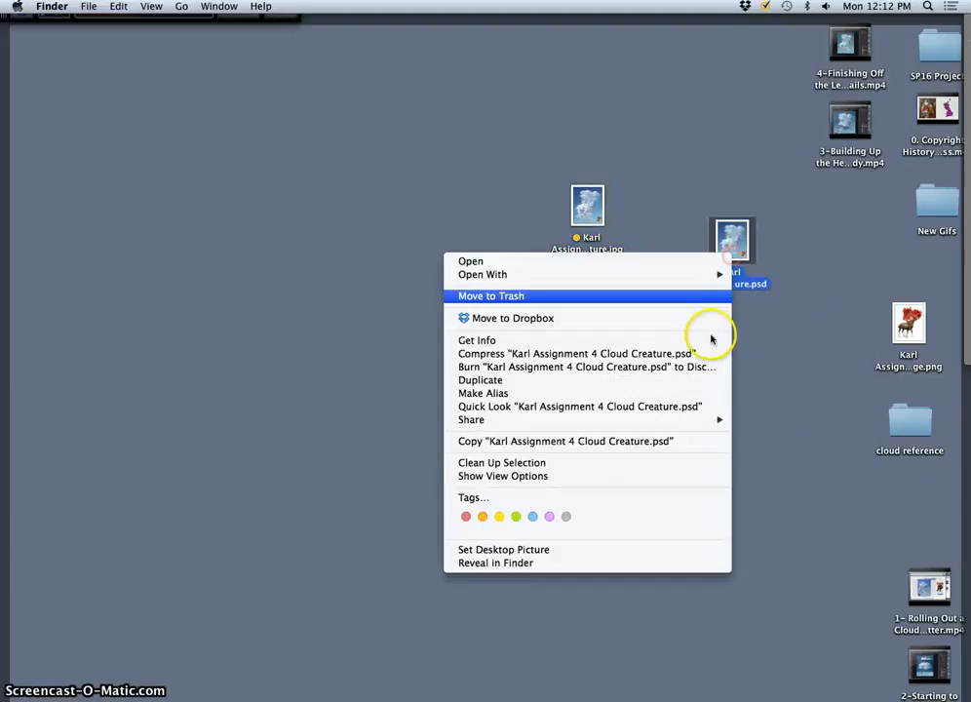
{"action": "left_click", "coordinate": [517, 516]}
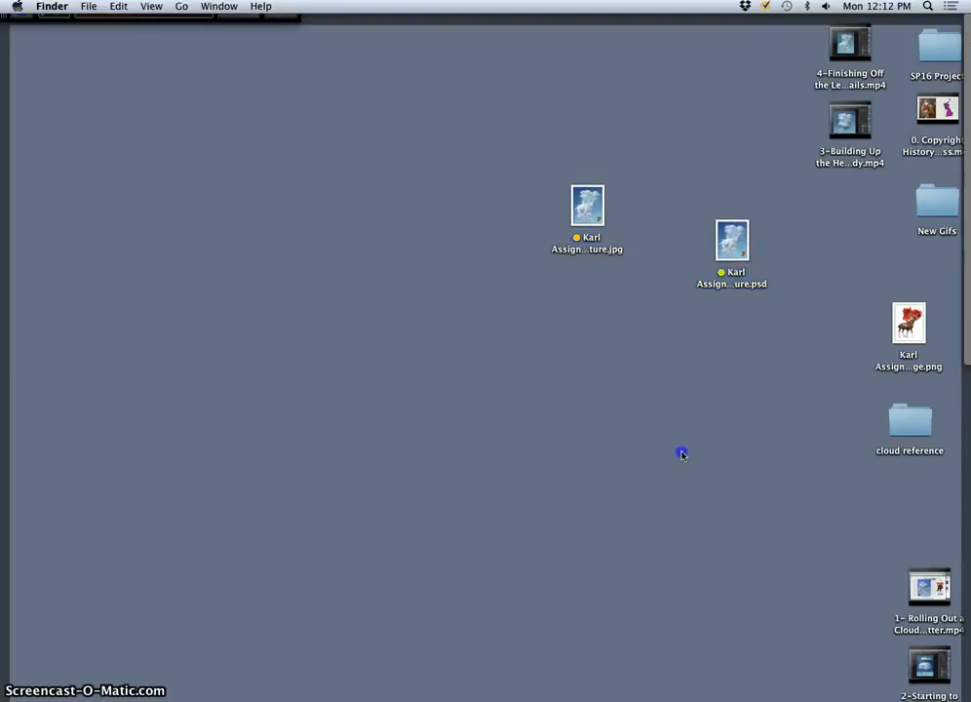
{"action": "left_click", "coordinate": [725, 467]}
Bring the windows back and close the cloud creature document in Photoshop.
{"action": "key", "text": "F11"}
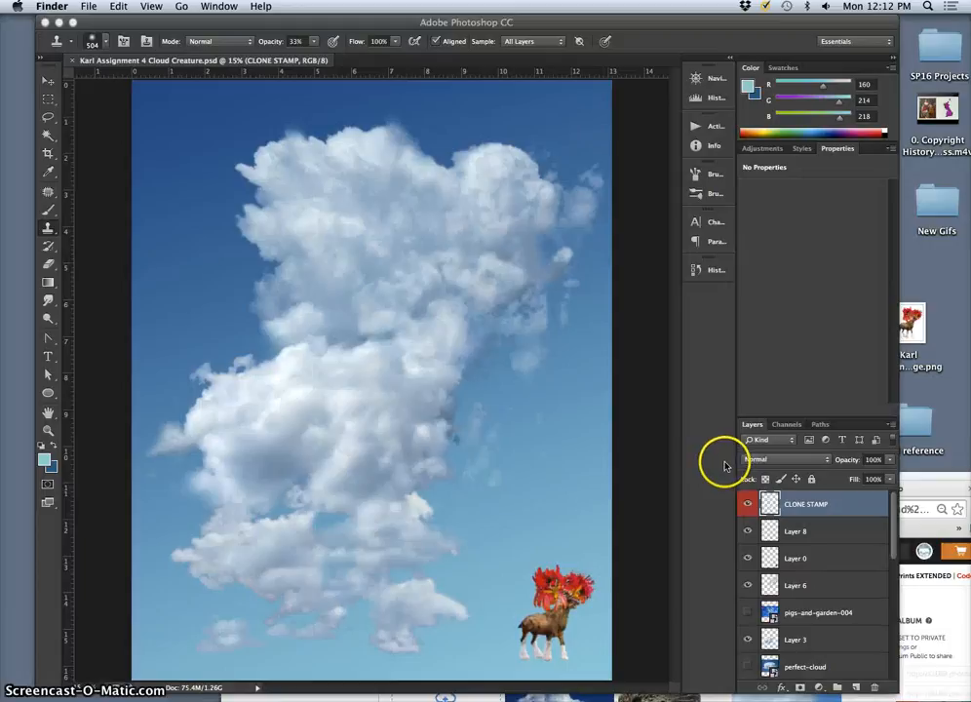
{"action": "left_click", "coordinate": [46, 24]}
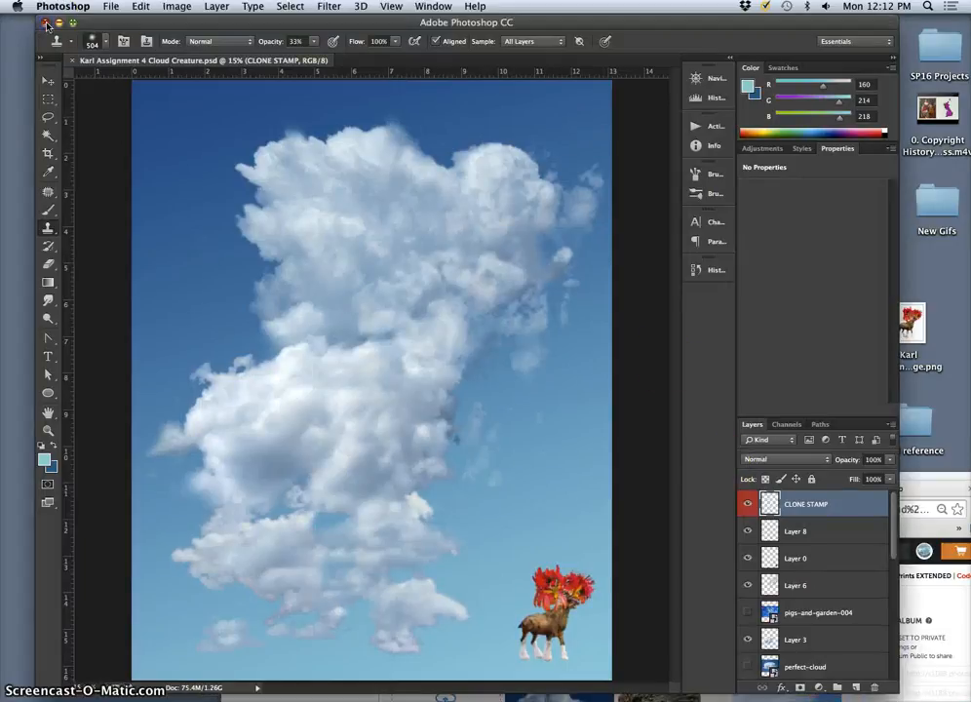
{"action": "left_click", "coordinate": [46, 22]}
Lower the Chrome window to expose the desktop JPEG and upload that file to the Instructor Demonstrations album.
{"action": "left_click_drag", "start_coordinate": [517, 478], "coordinate": [322, 200]}
{"action": "left_click", "coordinate": [254, 89]}
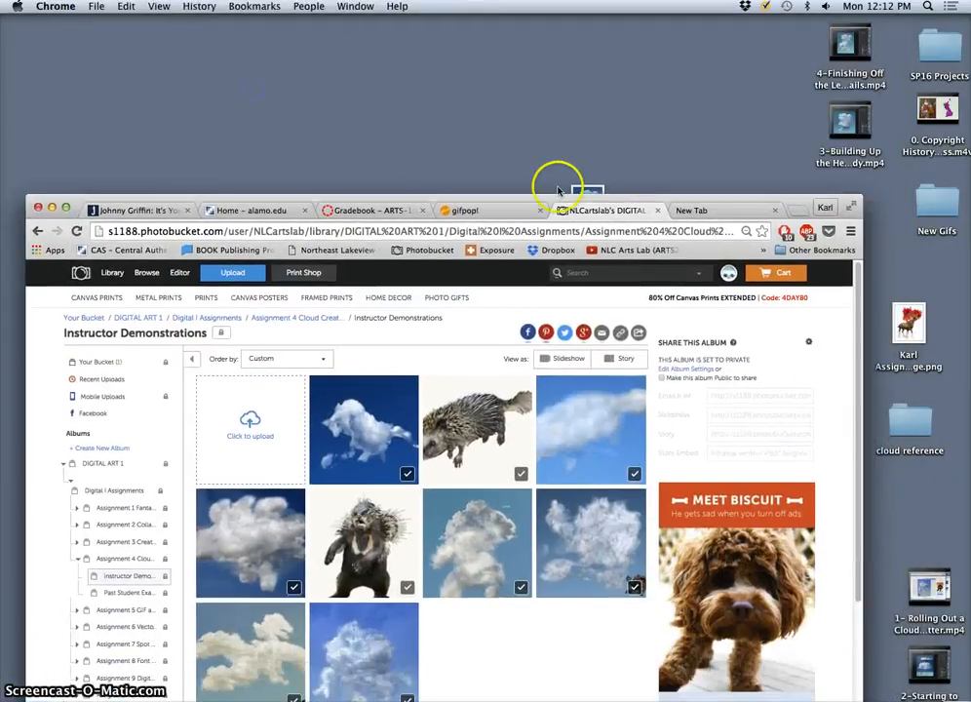
{"action": "left_click_drag", "start_coordinate": [613, 193], "coordinate": [625, 261]}
{"action": "left_click_drag", "start_coordinate": [588, 207], "coordinate": [279, 494]}
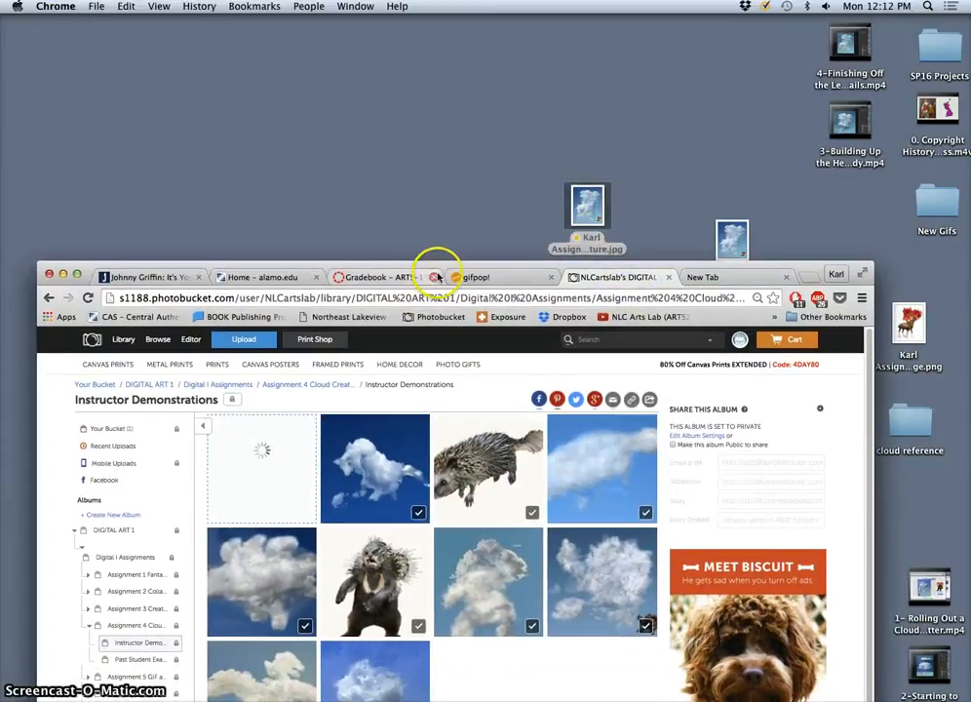
Move the Chrome window back up and open the Instructor Demonstrations album from the upload notice.
{"action": "left_click_drag", "start_coordinate": [442, 268], "coordinate": [447, 14]}
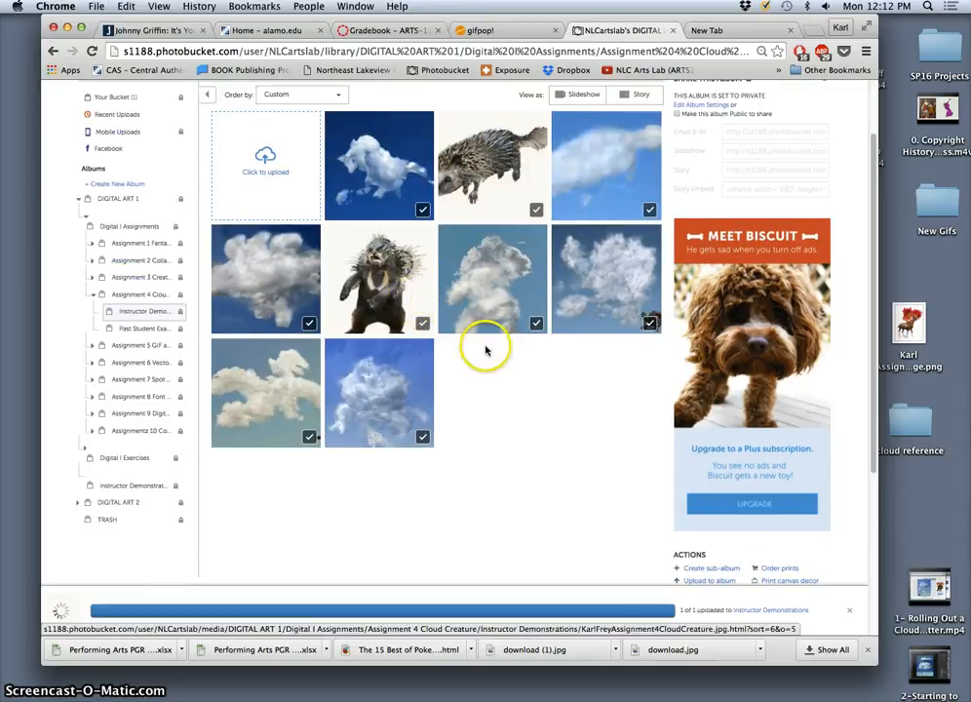
{"action": "scroll", "coordinate": [486, 349], "scroll_direction": "down", "scroll_amount": 3}
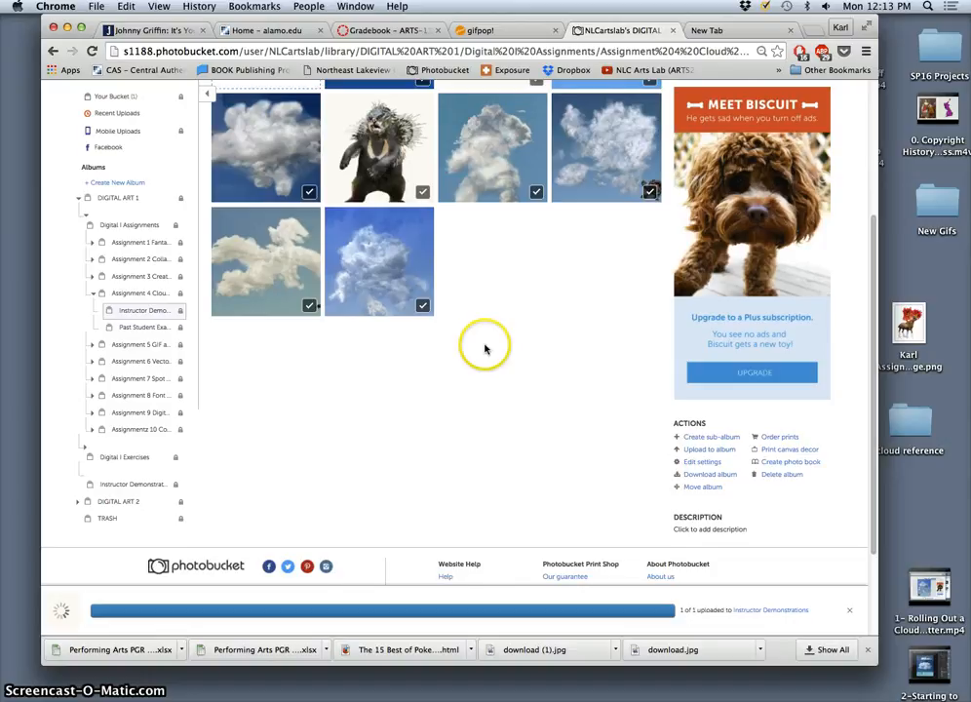
{"action": "left_click", "coordinate": [761, 612]}
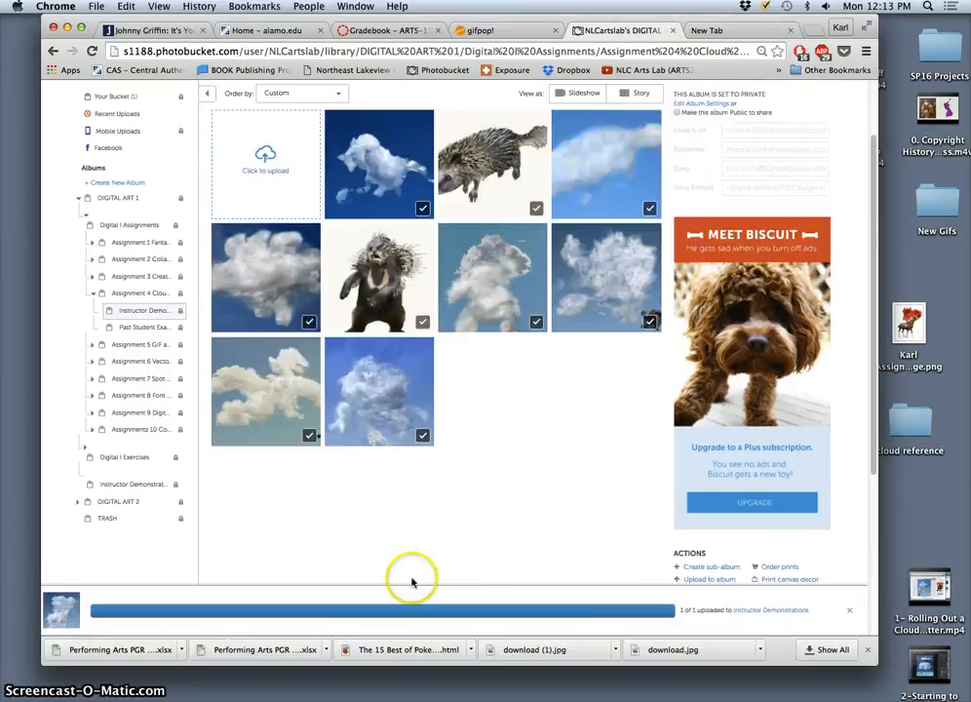